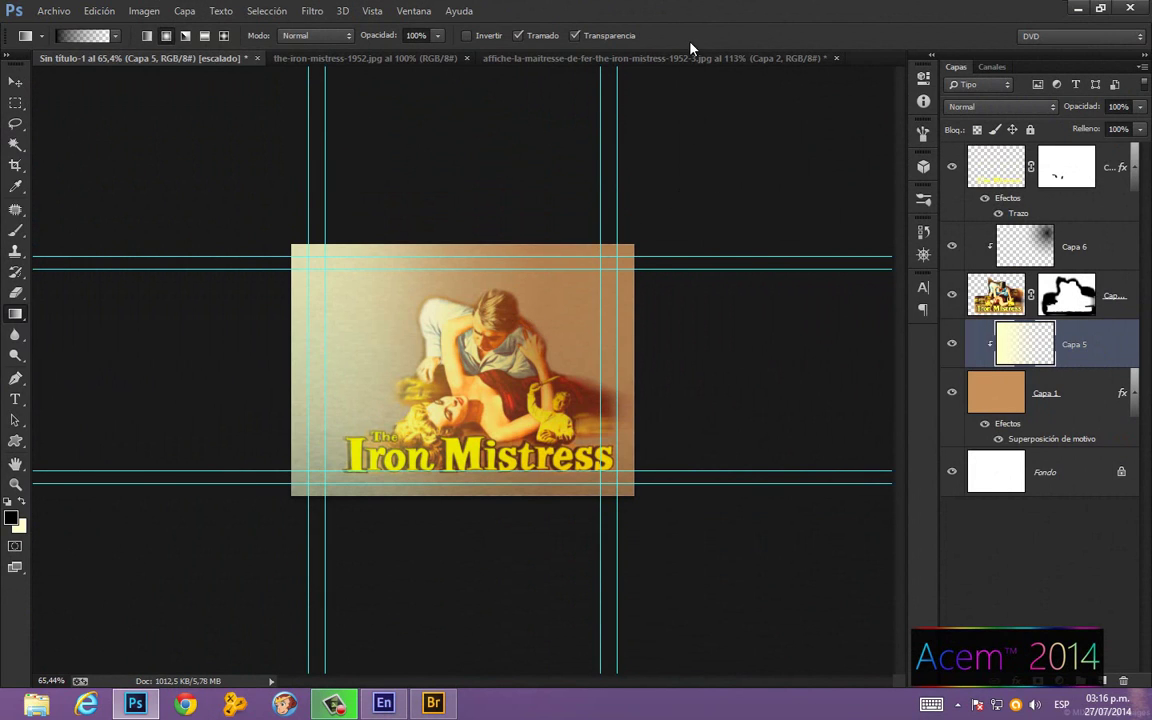
Step: Save the affiche title document as a PSD and close it and the-iron-mistress-1952.jpg
{"action": "key", "text": "ctrl+plus"}
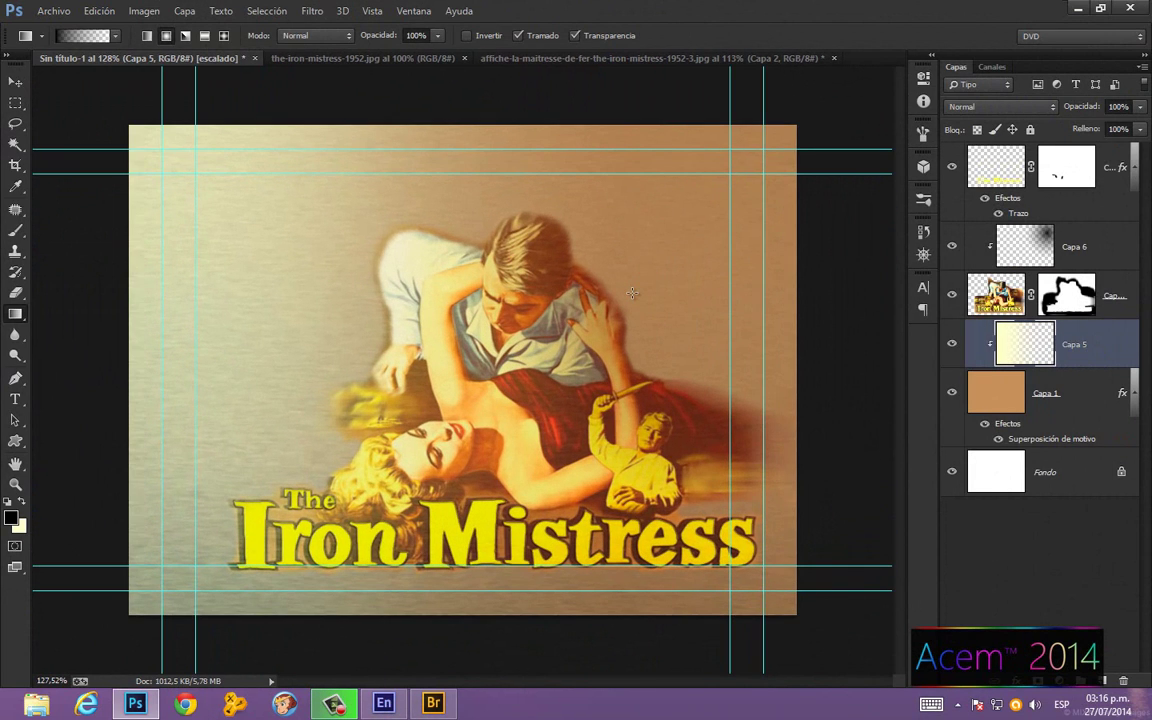
{"action": "key", "text": "ctrl+minus"}
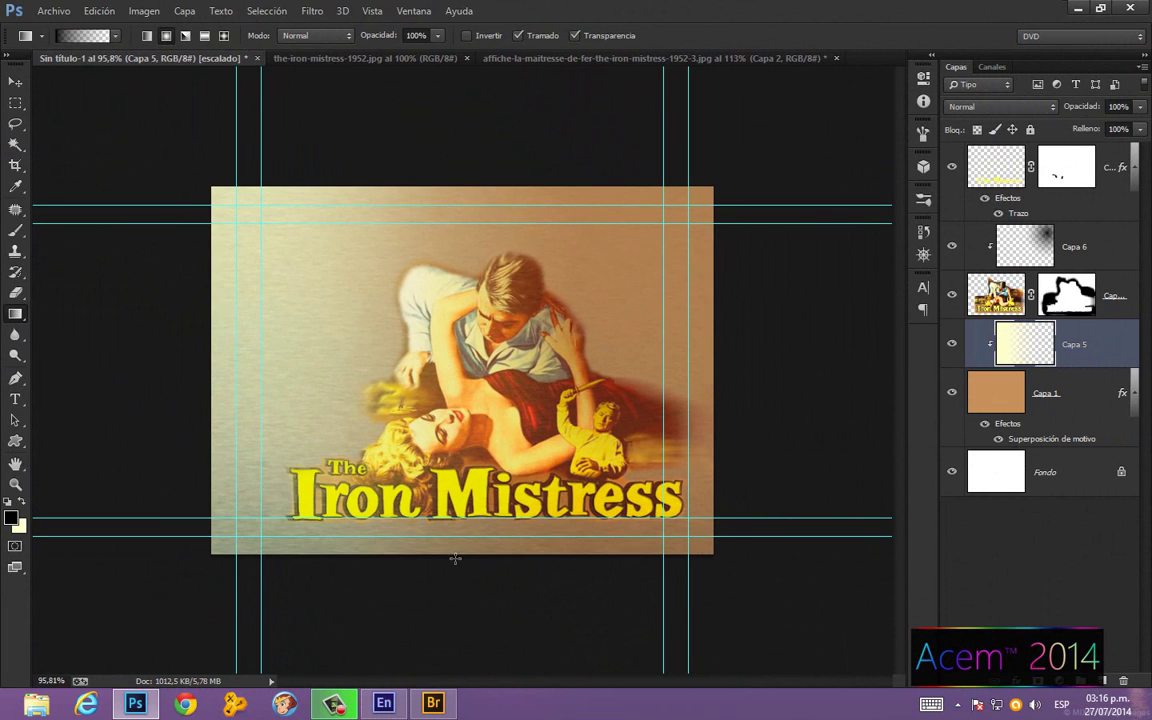
{"action": "left_click", "coordinate": [555, 57]}
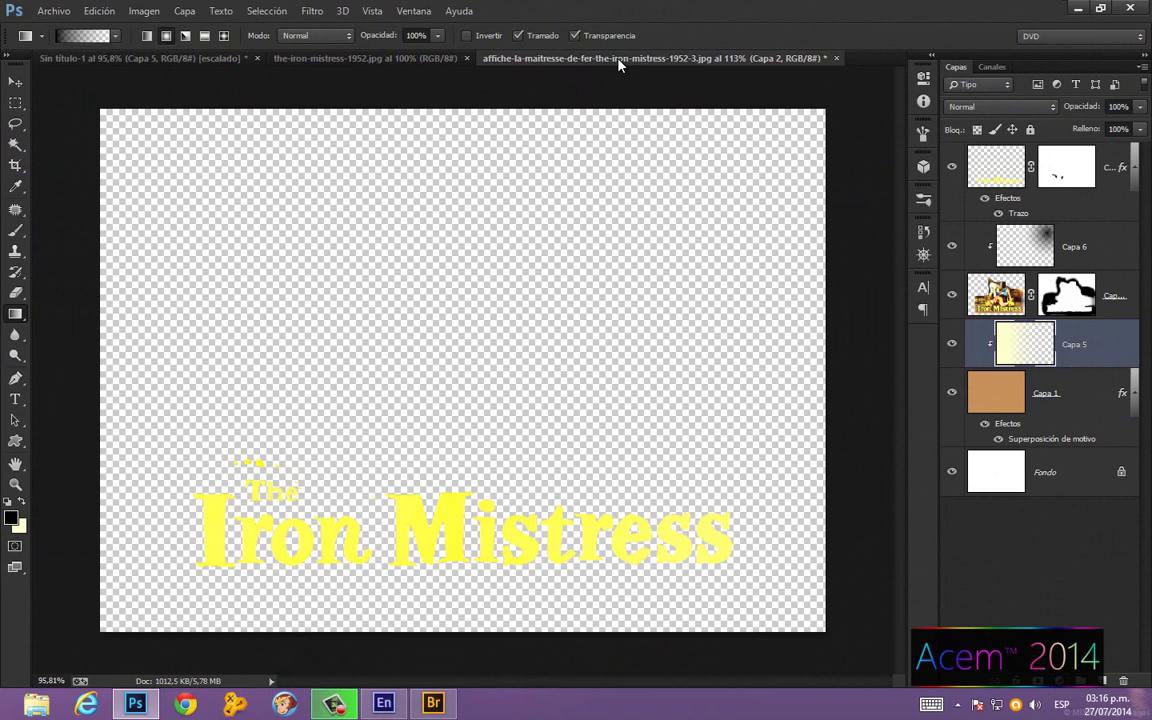
{"action": "left_click", "coordinate": [836, 58]}
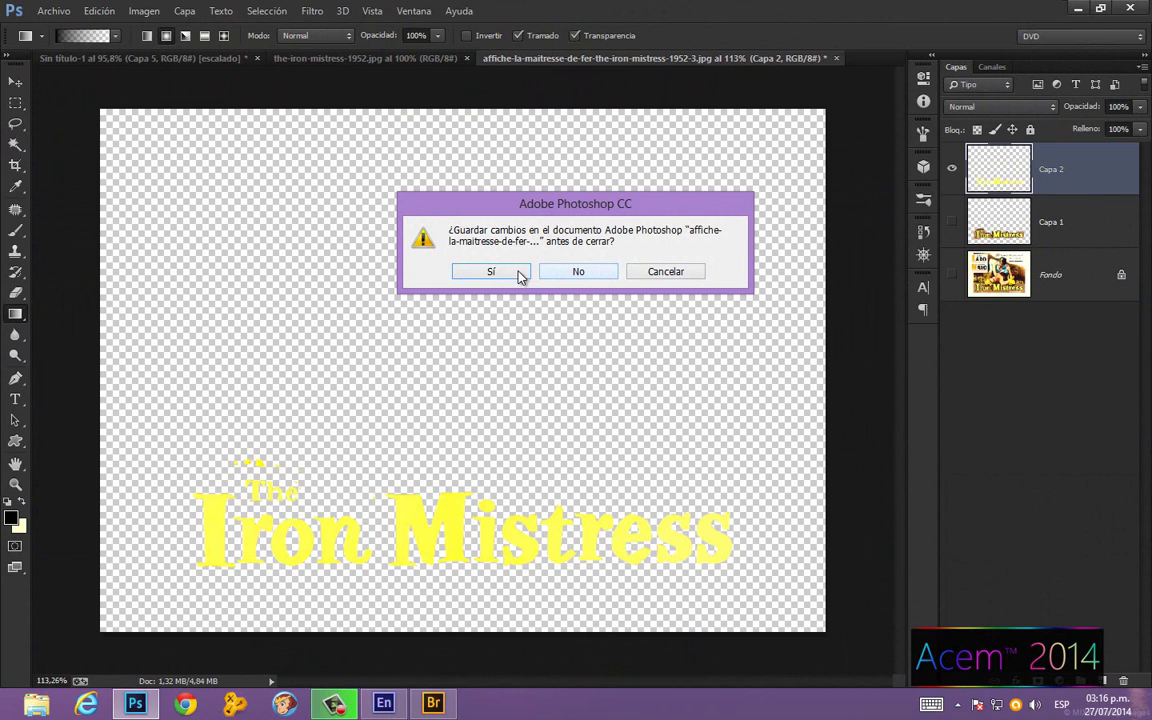
{"action": "left_click", "coordinate": [509, 273]}
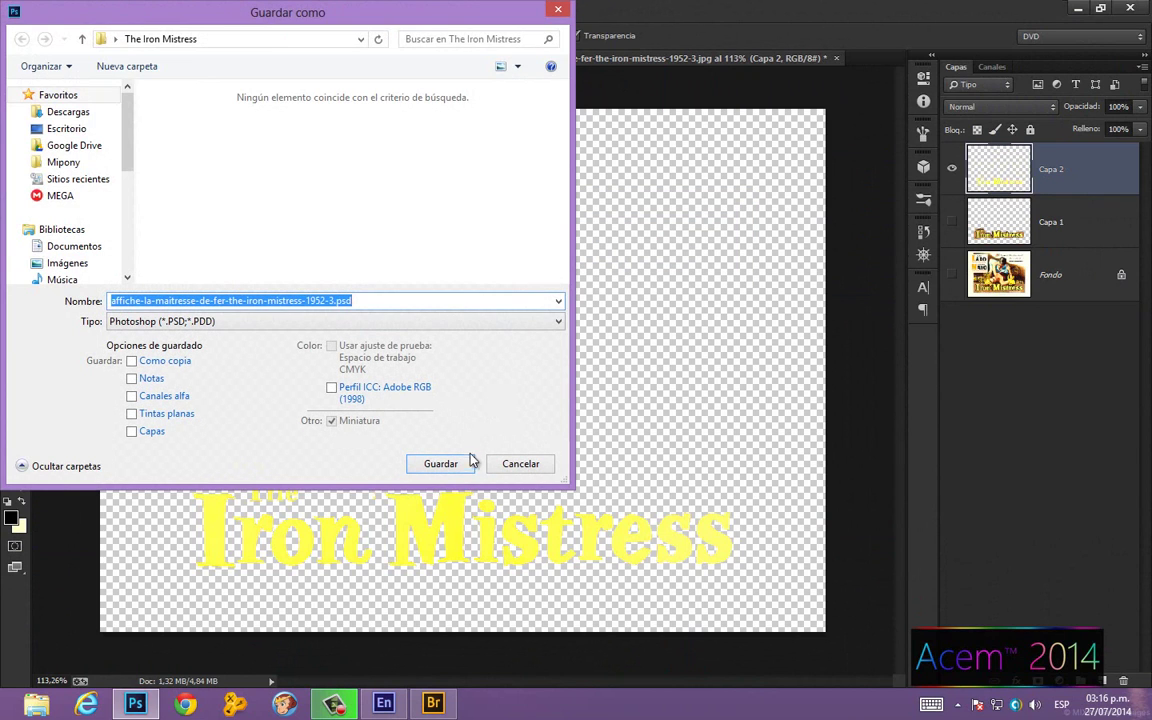
{"action": "left_click", "coordinate": [440, 465]}
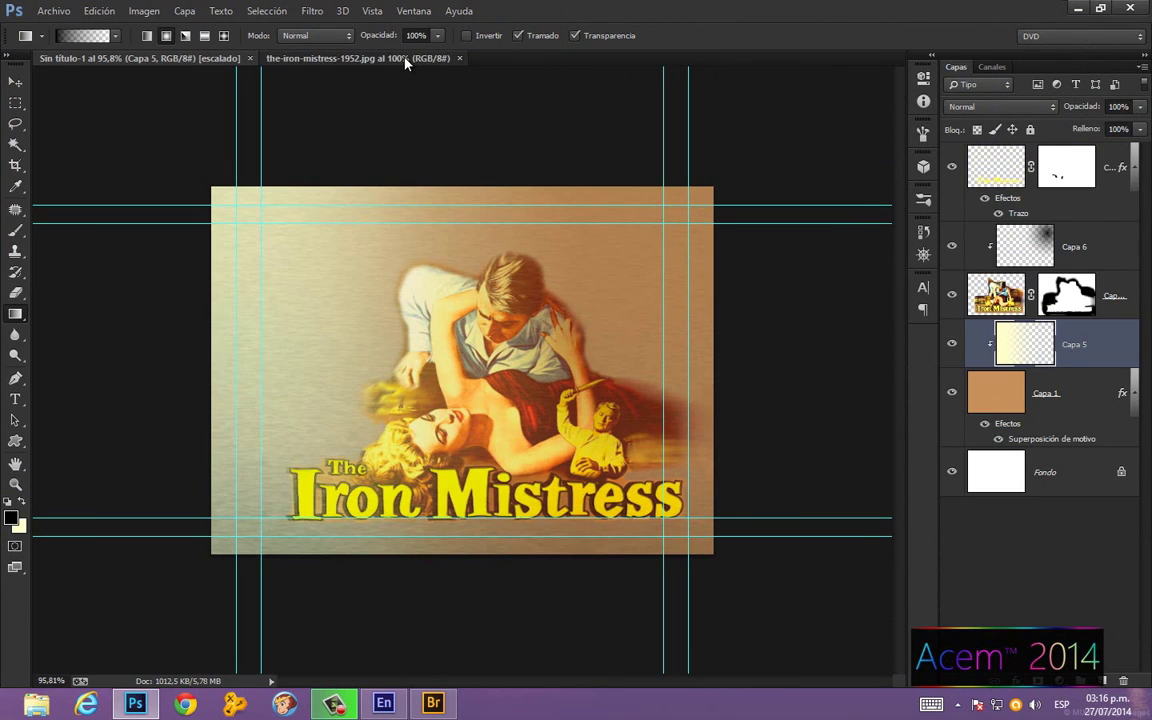
{"action": "left_click", "coordinate": [403, 58]}
{"action": "left_click", "coordinate": [459, 58]}
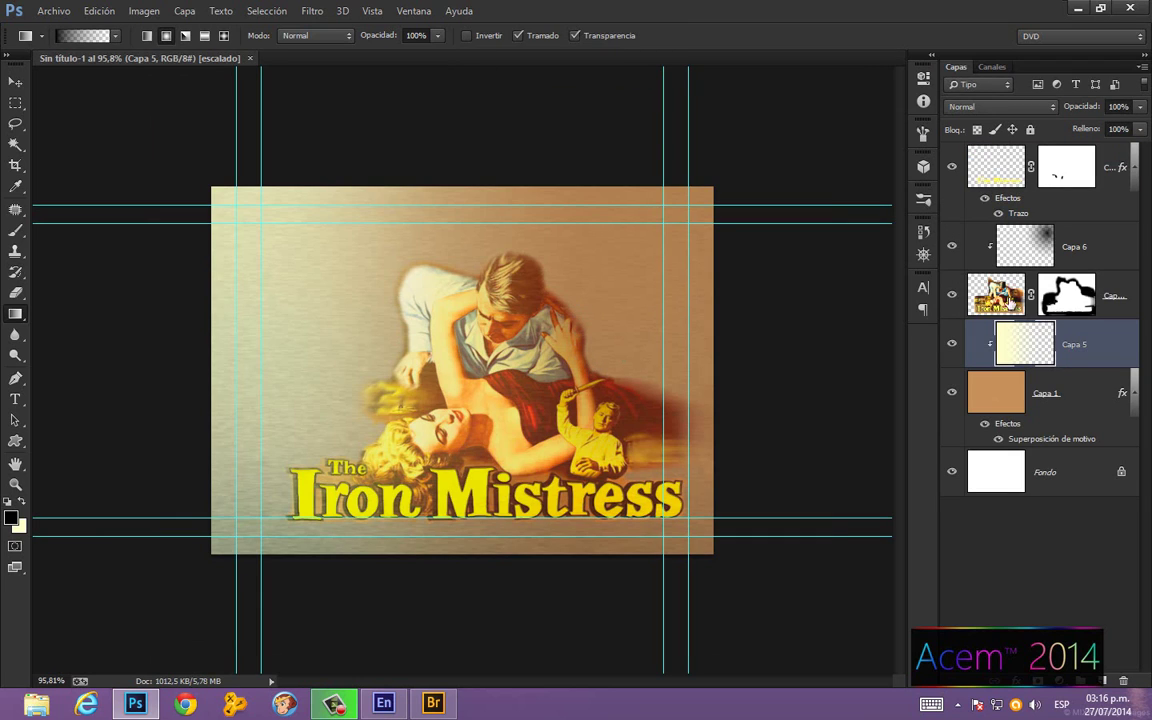
Step: Zoom in slightly and activate the Horizontal Type tool (BlackMagic Font 3, 11,28 pt)
{"action": "scroll", "coordinate": [589, 368], "scroll_direction": "up", "scroll_amount": 1}
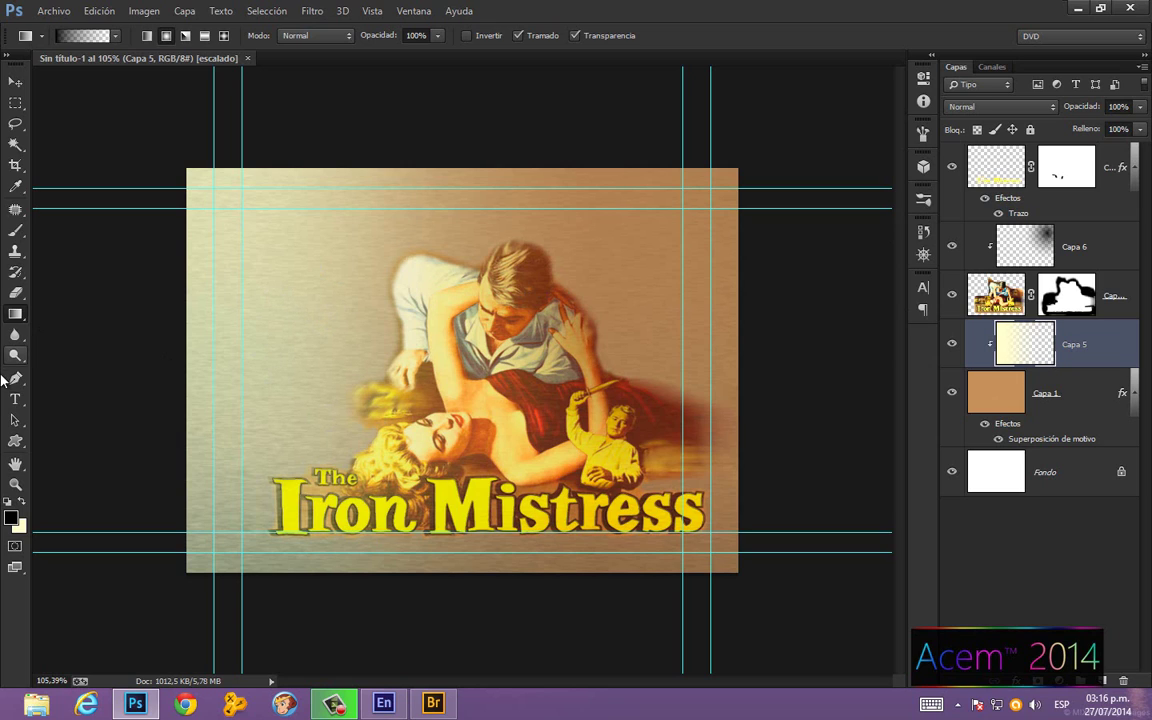
{"action": "left_click", "coordinate": [15, 399]}
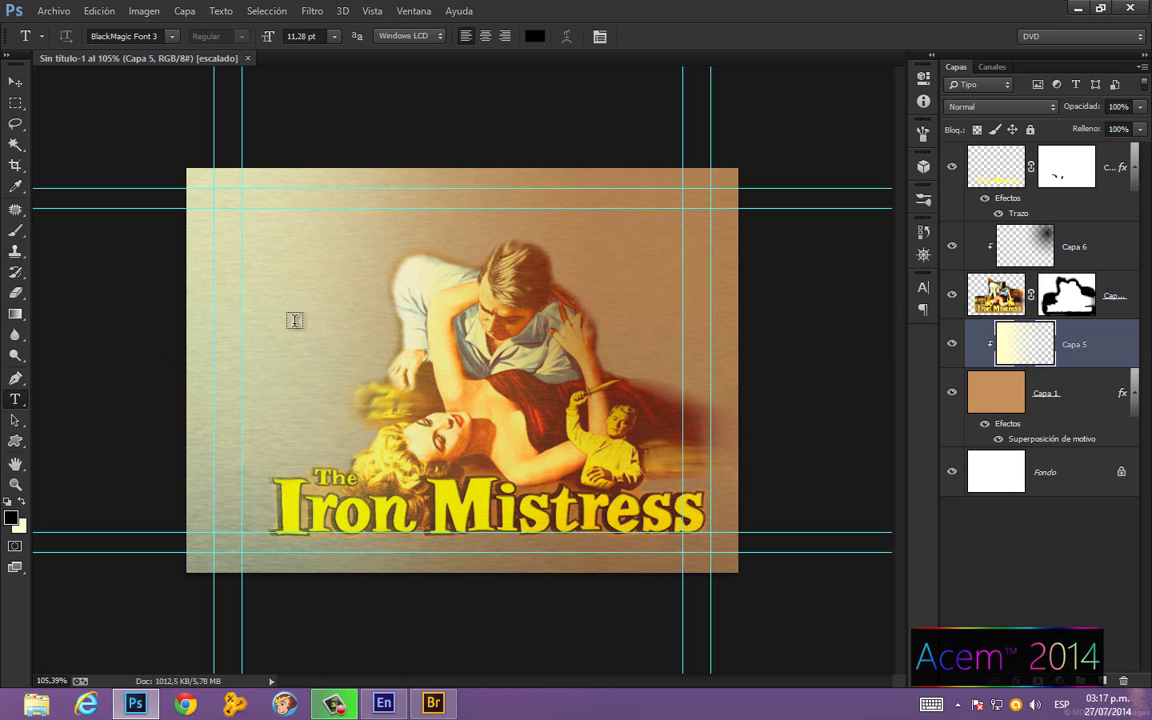
Step: Type PLAY MOVIE at the menu's upper left and nudge it into place
{"action": "left_click", "coordinate": [258, 297]}
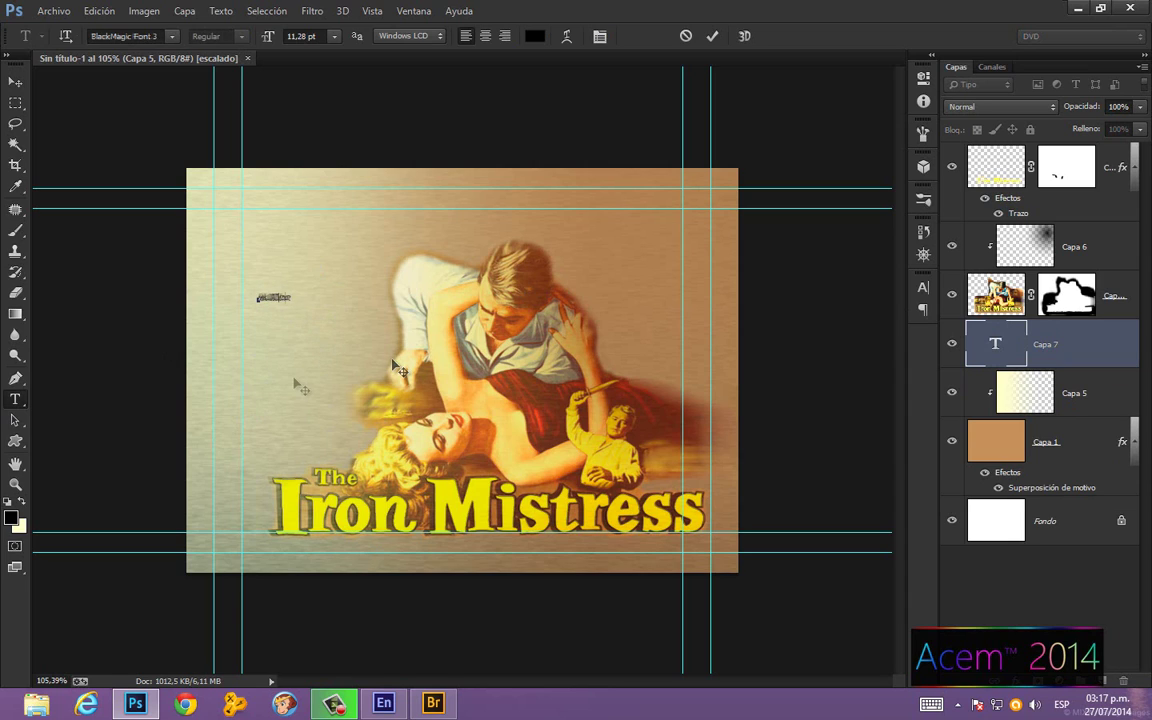
{"action": "type", "text": "PLAY MOVIE"}
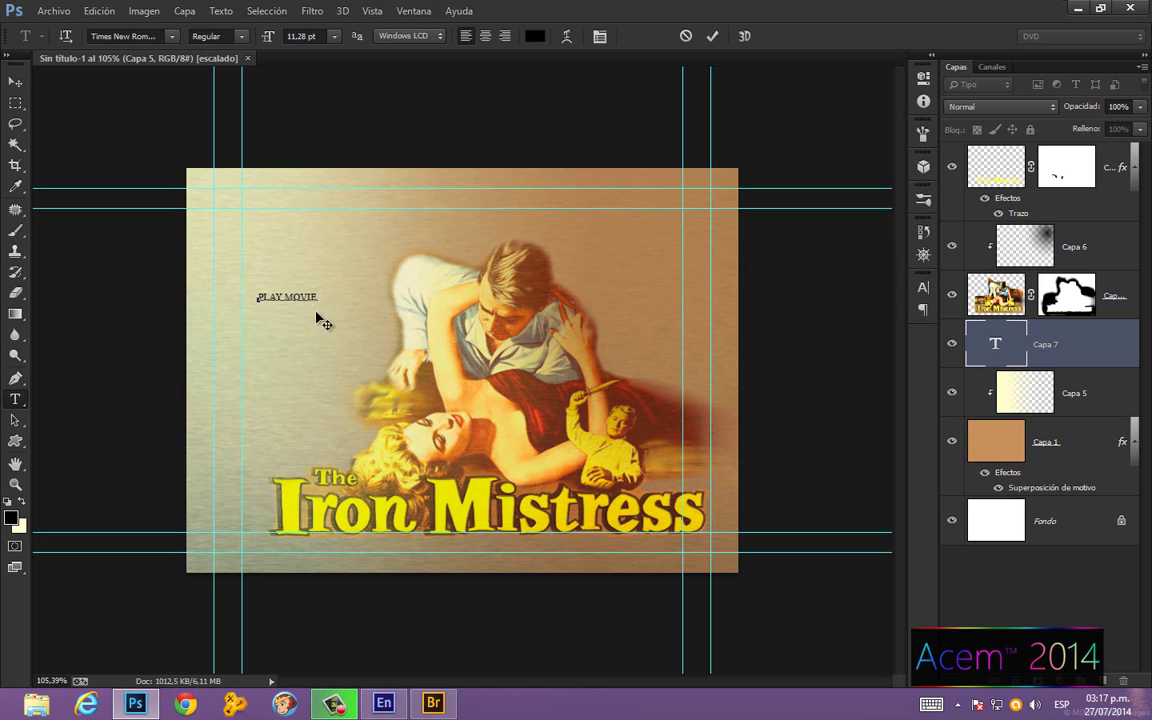
{"action": "left_click_drag", "start_coordinate": [318, 297], "coordinate": [248, 297]}
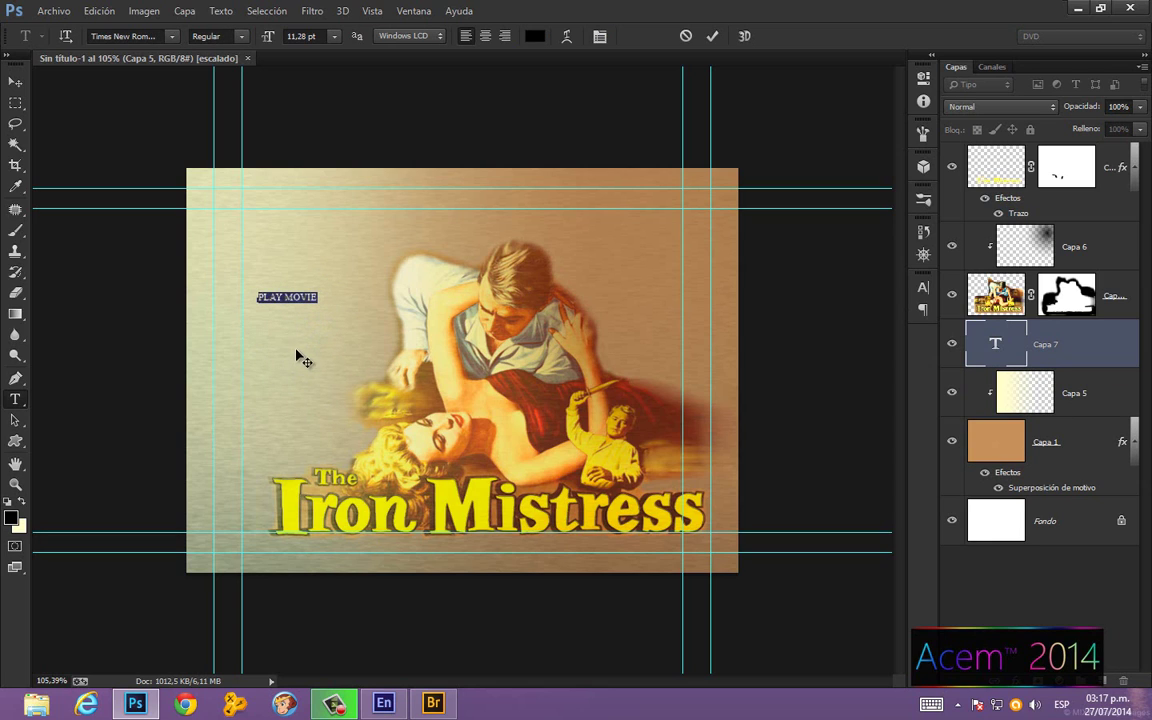
{"action": "left_click_drag", "start_coordinate": [306, 362], "coordinate": [320, 366], "text": "ctrl"}
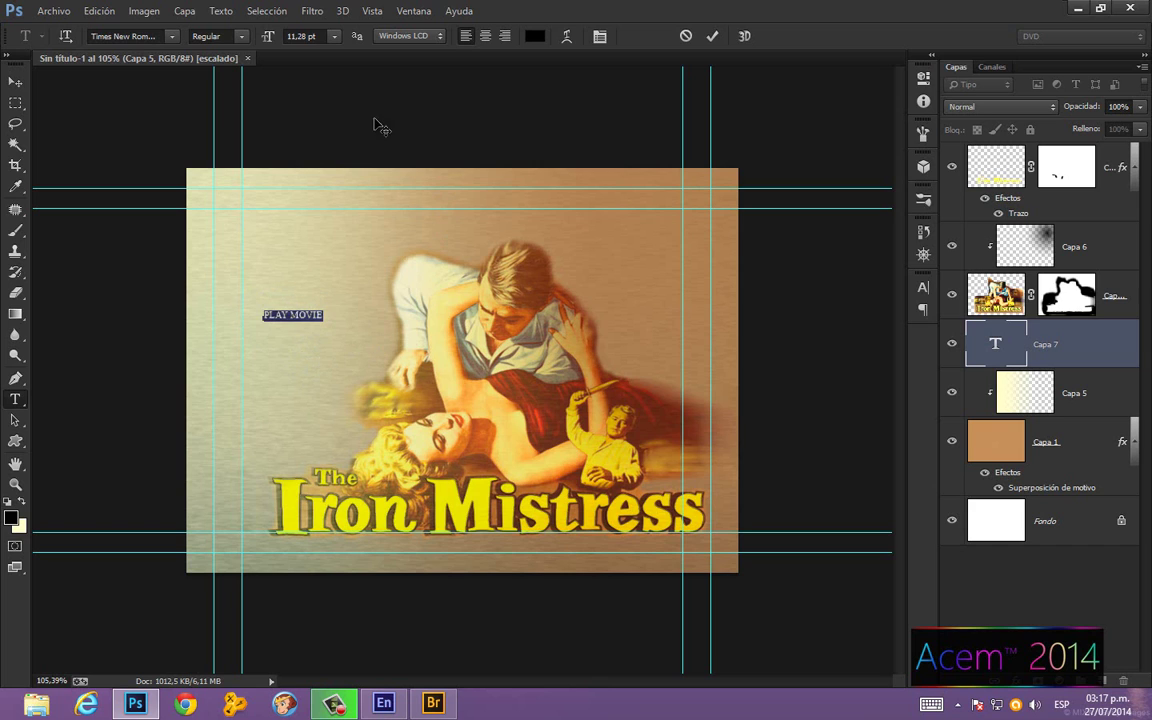
Step: Set PLAY MOVIE to Times New Roman Bold with Nítido anti-aliasing
{"action": "left_click", "coordinate": [171, 37]}
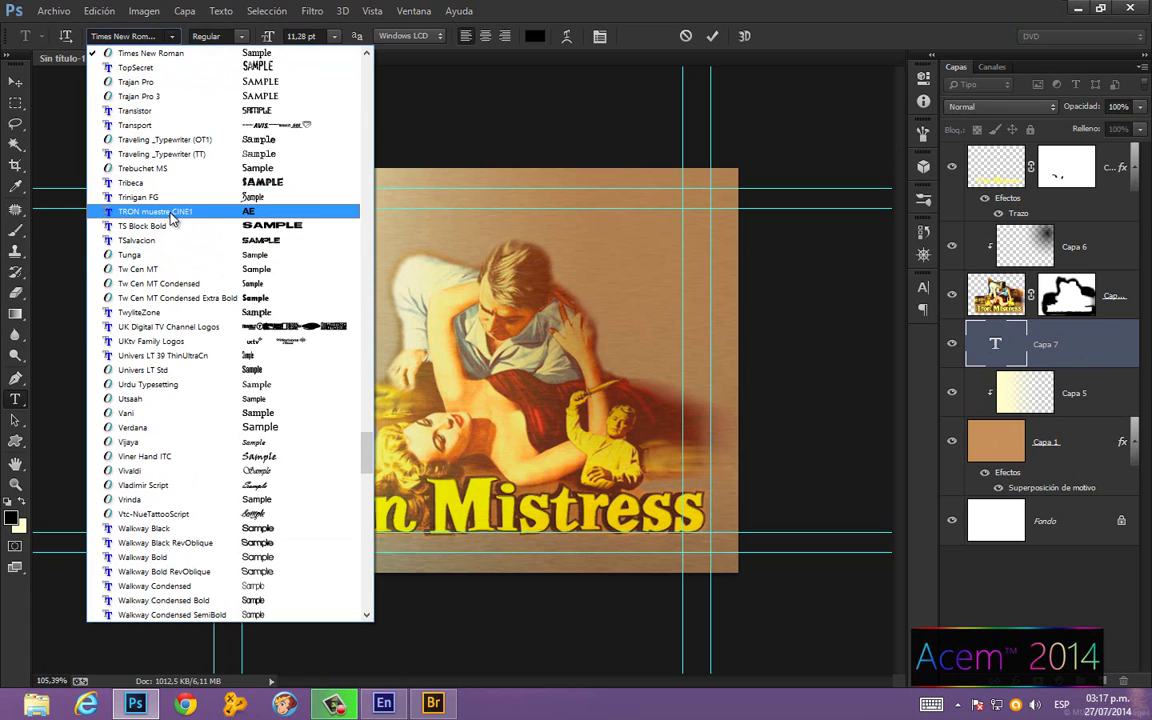
{"action": "left_click", "coordinate": [258, 8]}
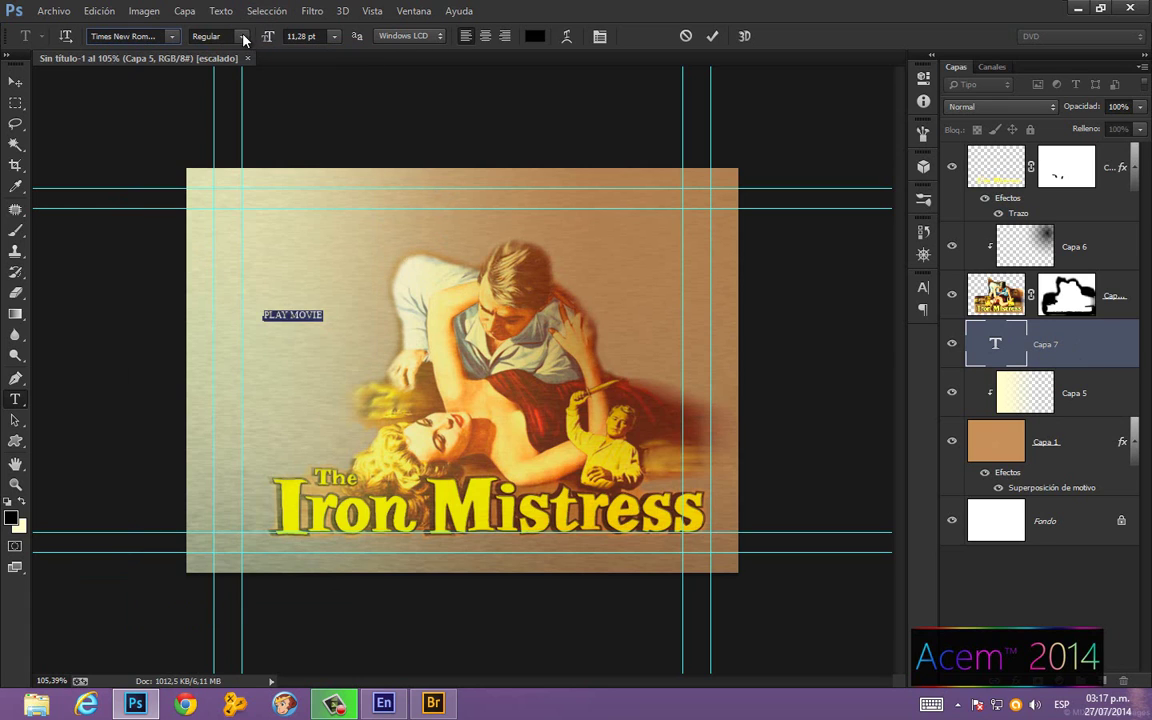
{"action": "left_click", "coordinate": [236, 37]}
{"action": "left_click", "coordinate": [240, 77]}
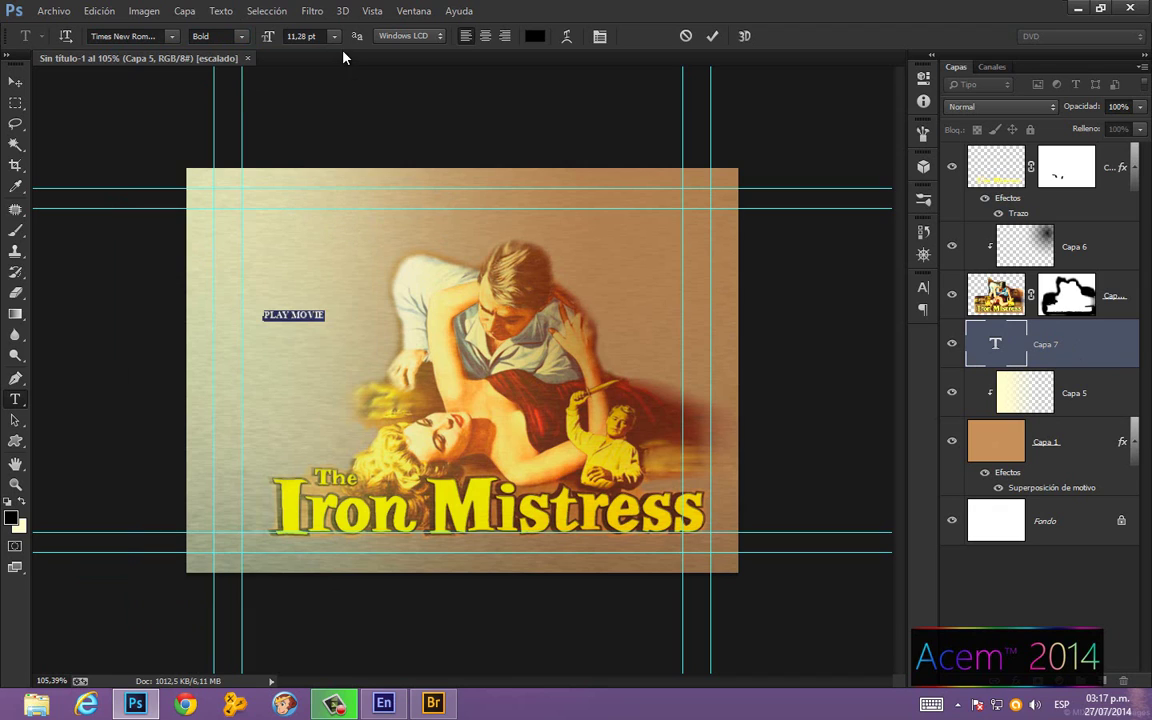
{"action": "left_click", "coordinate": [400, 36]}
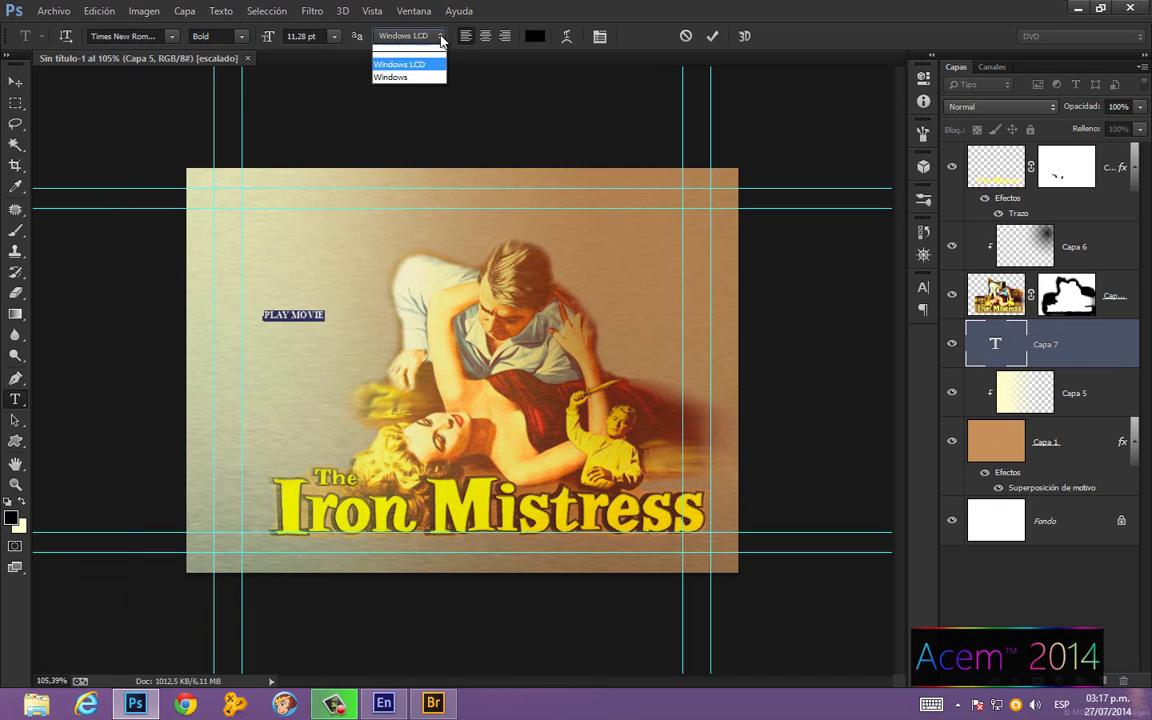
{"action": "left_click", "coordinate": [418, 78]}
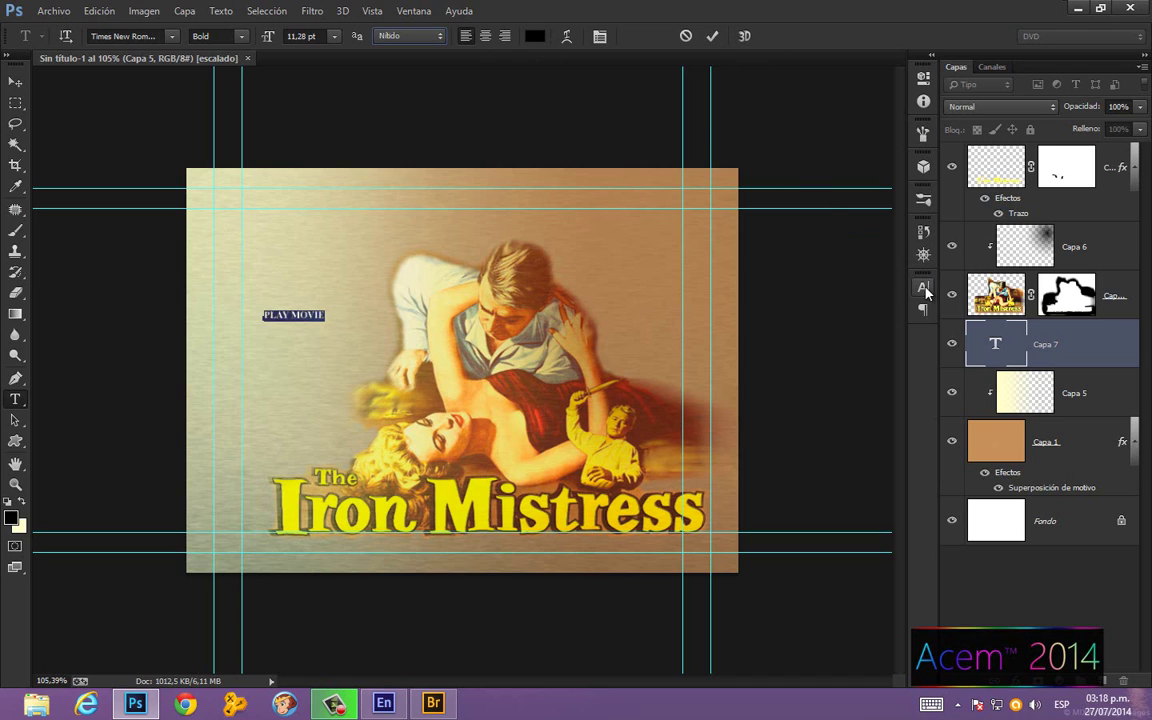
Step: Enlarge PLAY MOVIE to 20,28 pt with faux bold and commit the text
{"action": "left_click", "coordinate": [923, 289]}
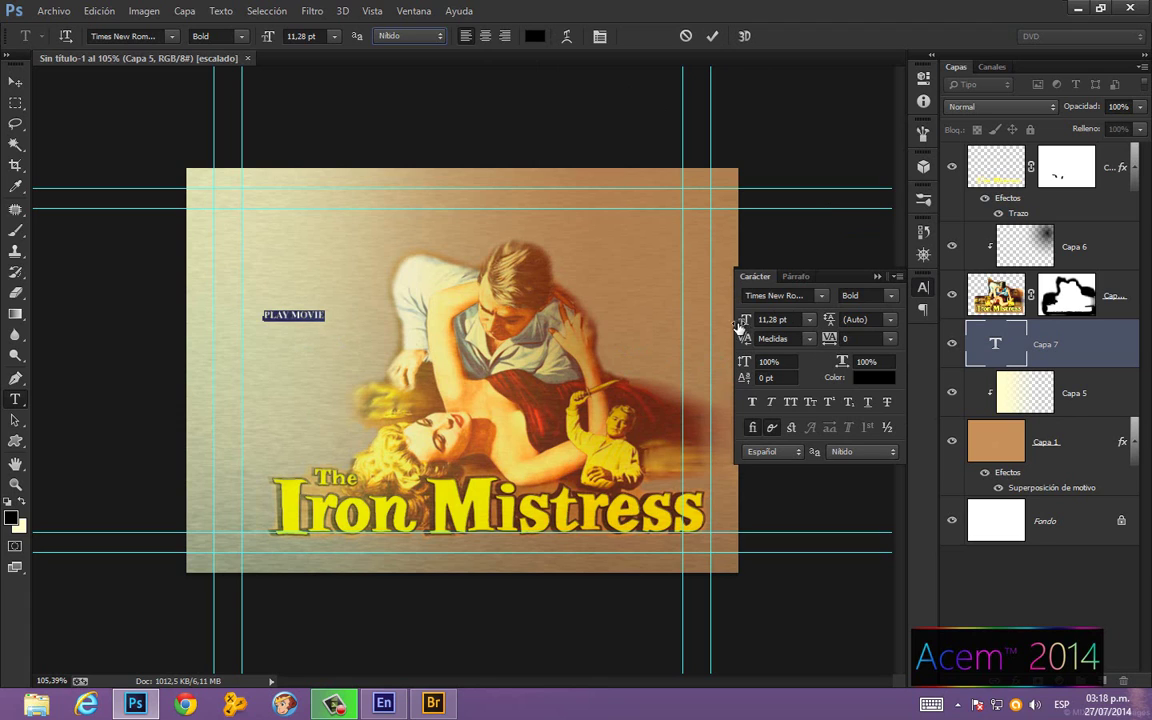
{"action": "left_click_drag", "start_coordinate": [748, 325], "coordinate": [757, 324]}
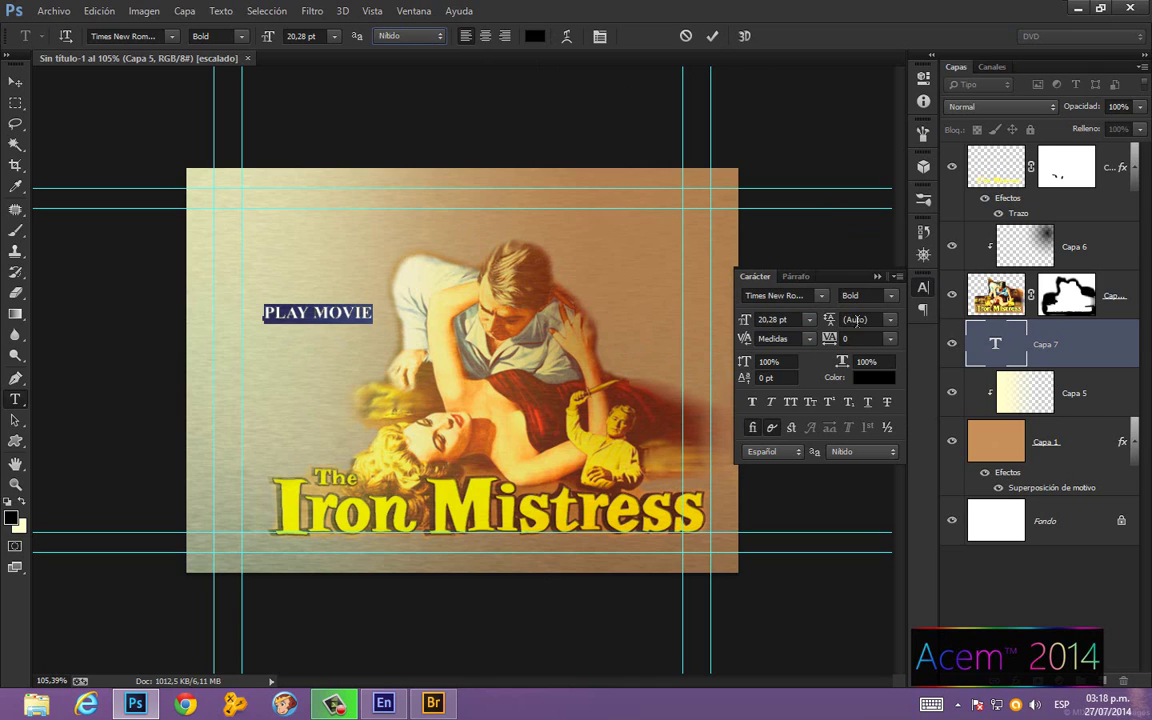
{"action": "left_click", "coordinate": [752, 403]}
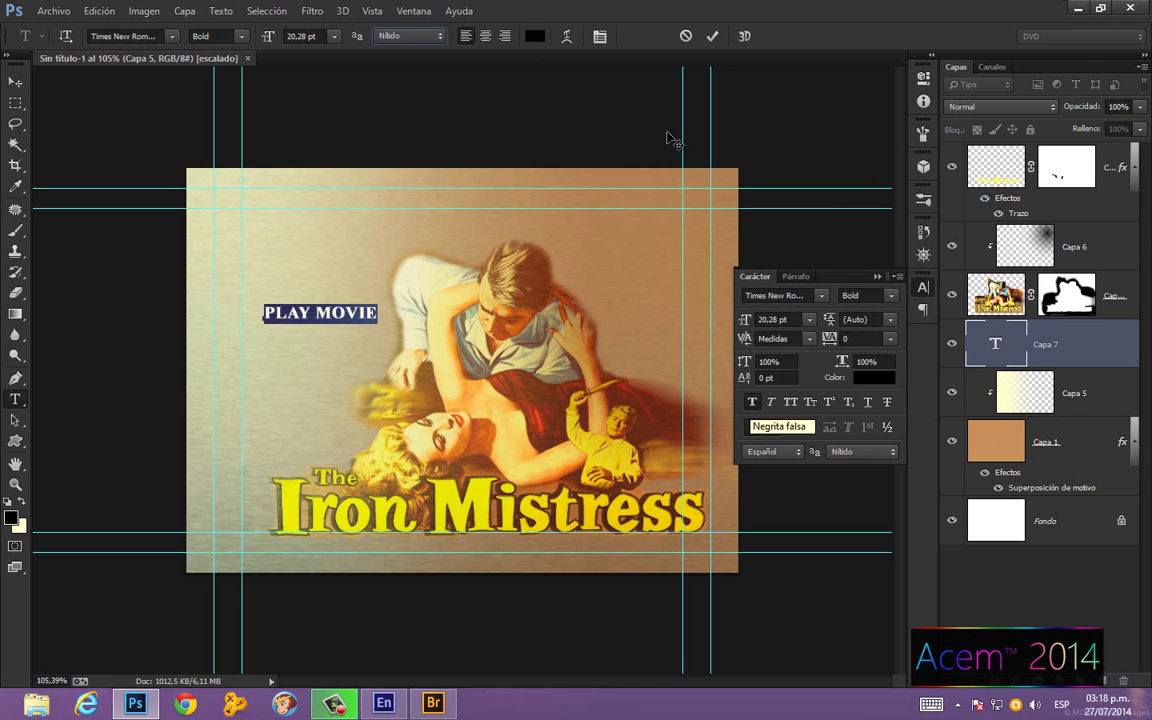
{"action": "left_click", "coordinate": [712, 36]}
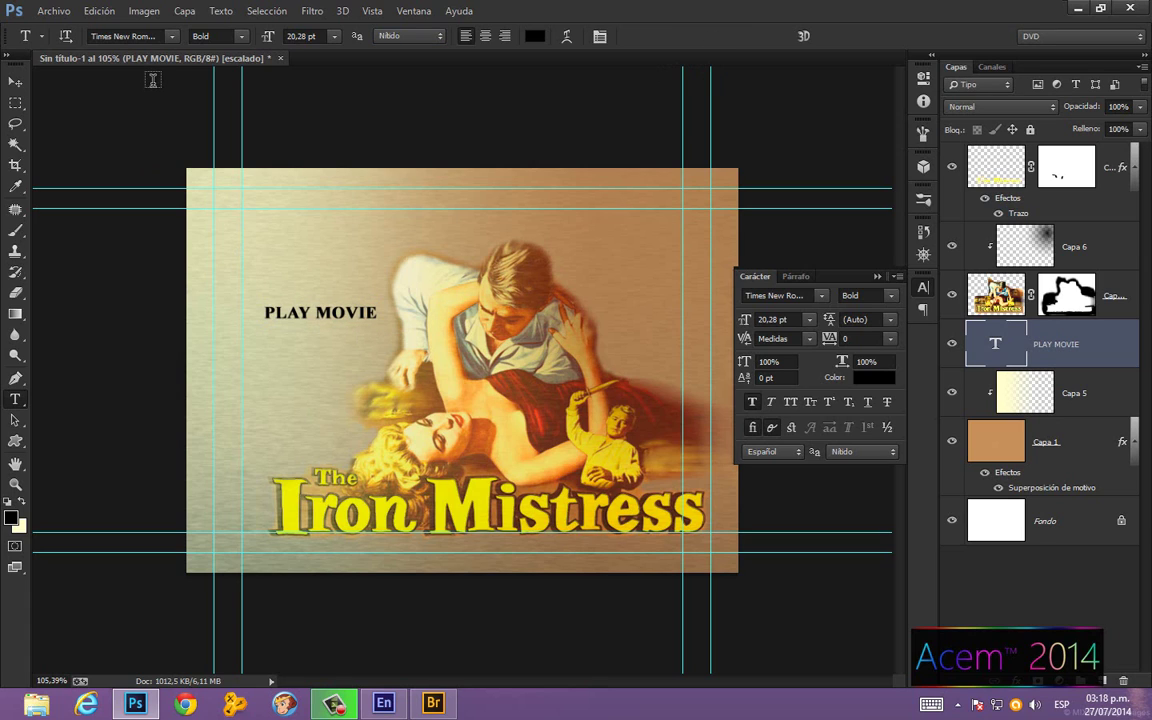
Step: Colour PLAY MOVIE dark red #663333 and duplicate it just below
{"action": "left_click", "coordinate": [860, 378]}
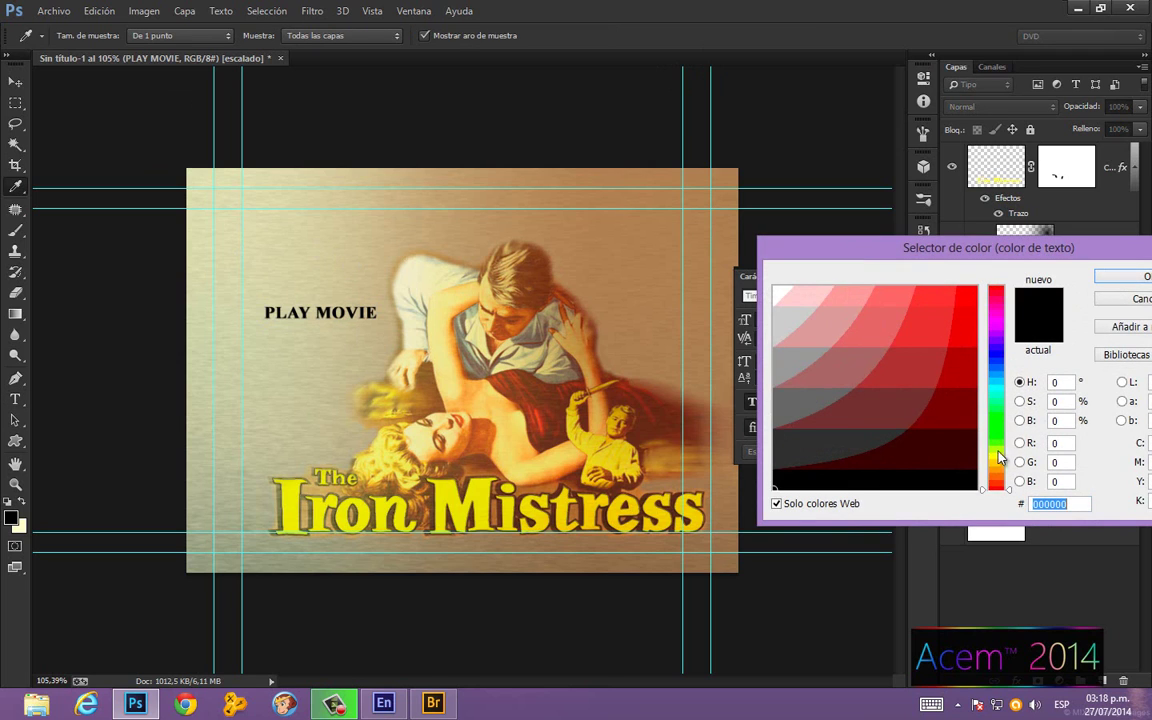
{"action": "left_click", "coordinate": [997, 463]}
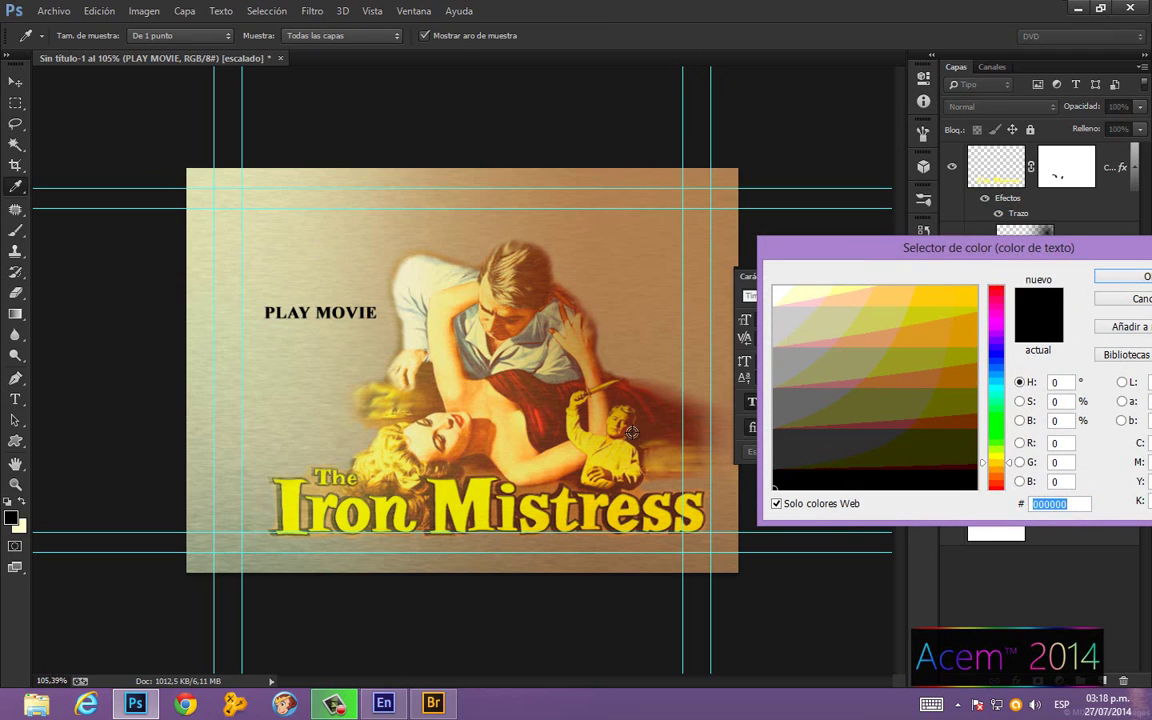
{"action": "left_click", "coordinate": [555, 400]}
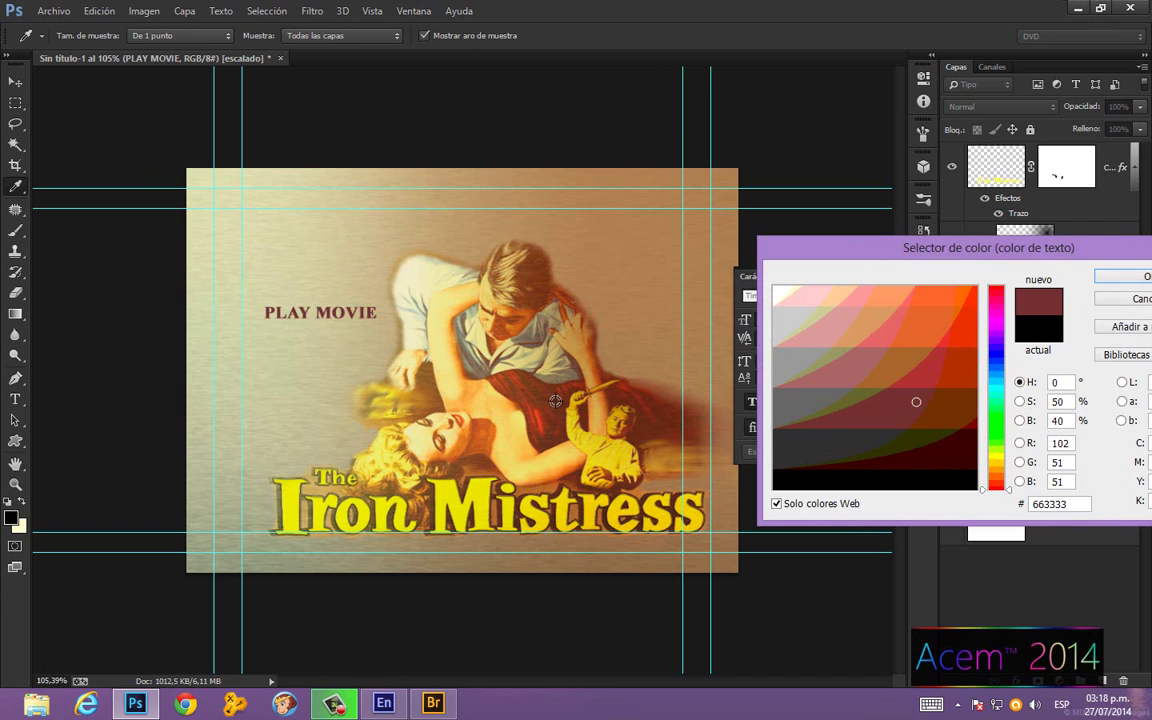
{"action": "key", "text": "Return"}
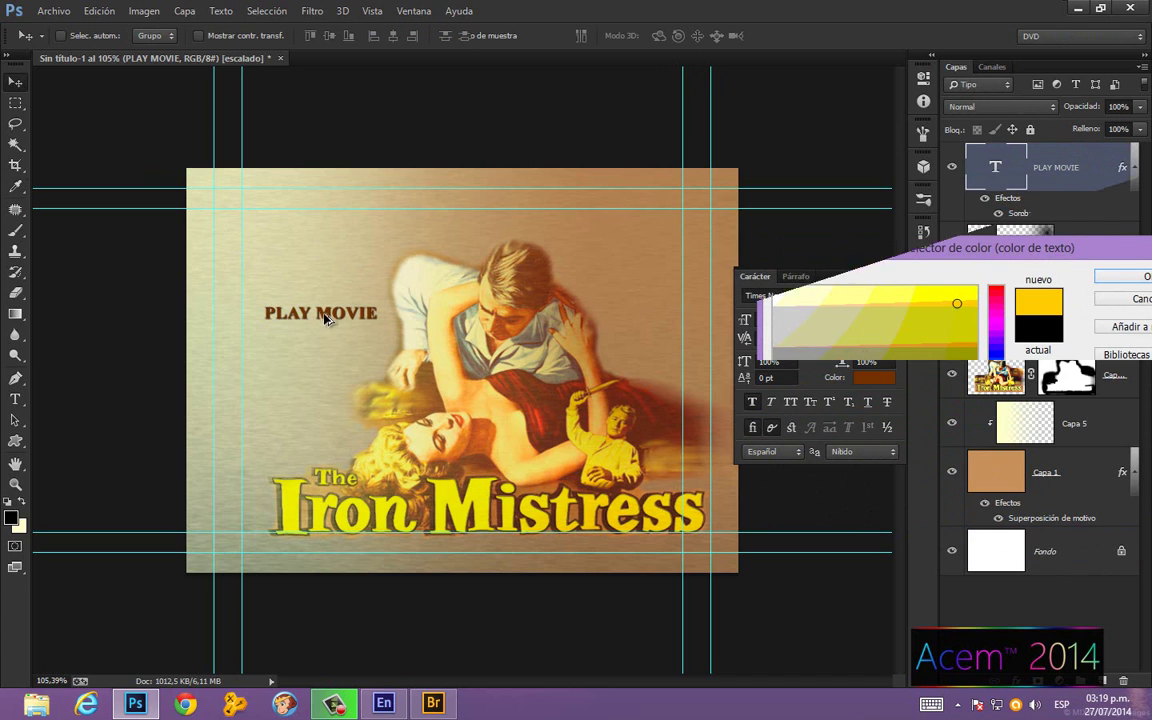
{"action": "left_click_drag", "start_coordinate": [325, 318], "coordinate": [322, 337]}
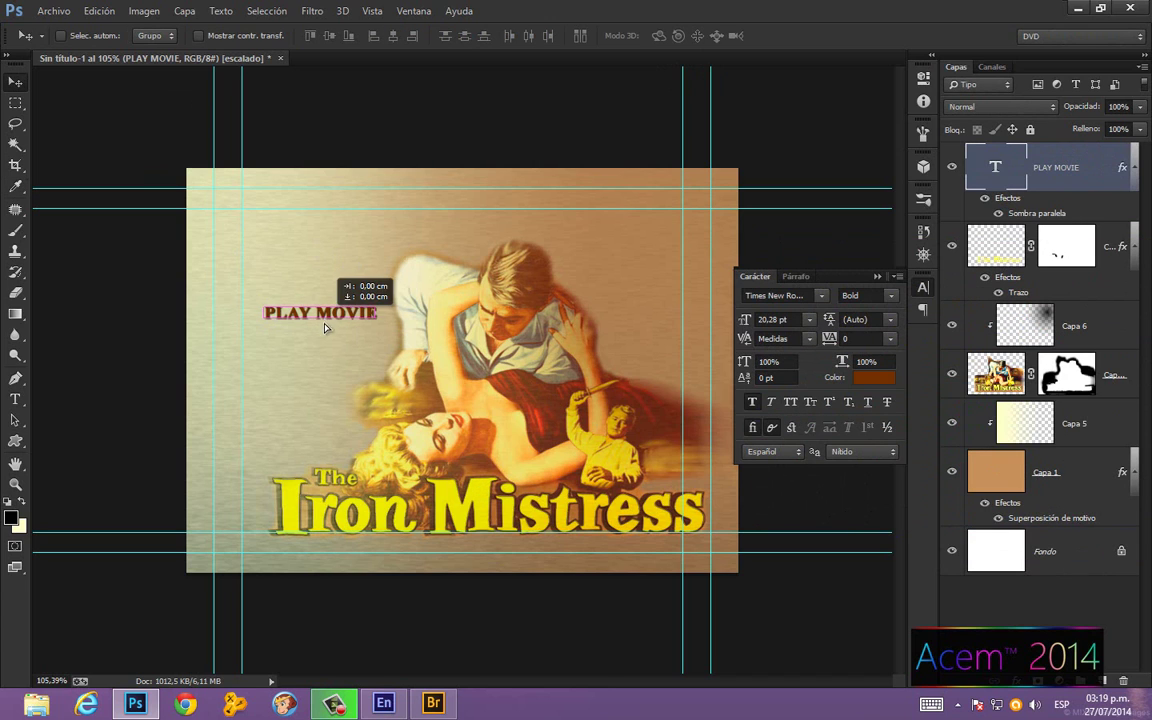
Step: Retype the PLAY MOVIE copy as SCENES and duplicate it below
{"action": "double_click", "coordinate": [1012, 170]}
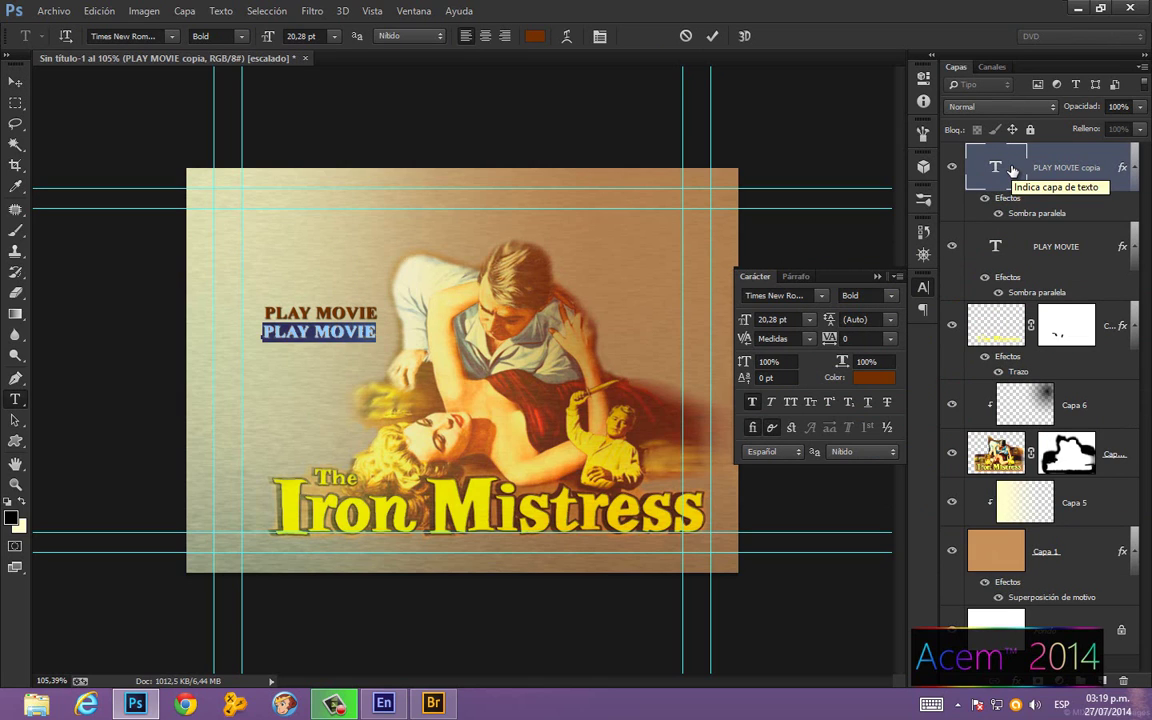
{"action": "type", "text": "SCENES"}
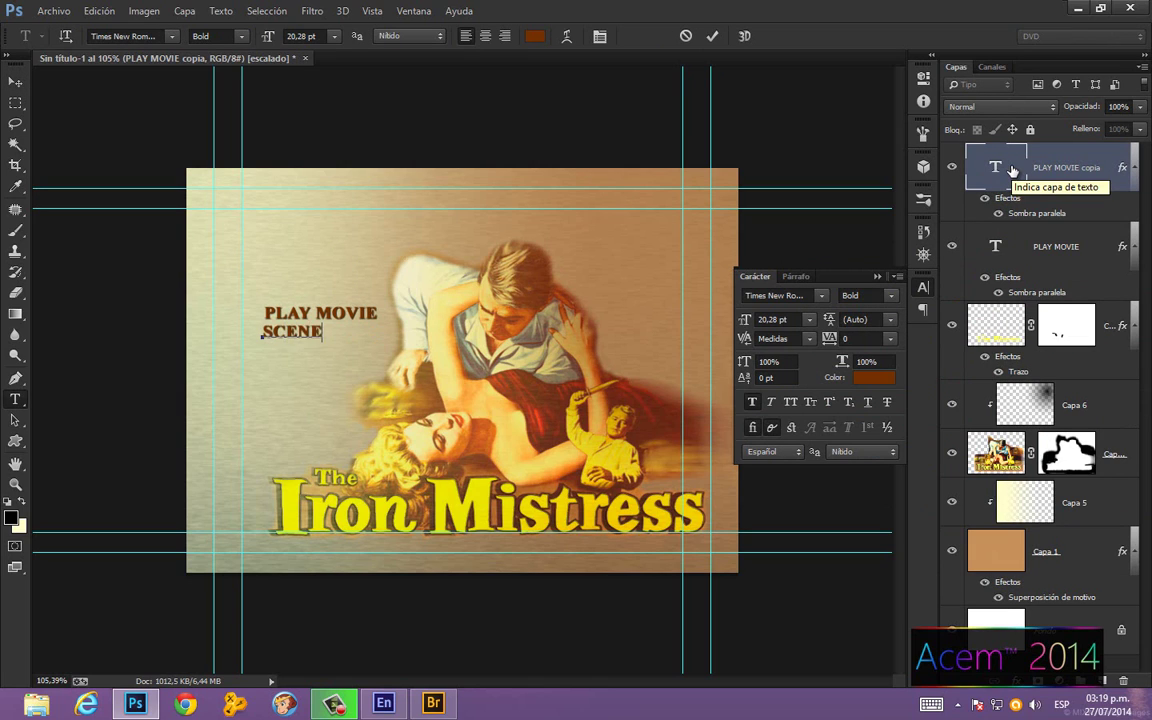
{"action": "left_click", "coordinate": [712, 36]}
{"action": "key", "text": "v"}
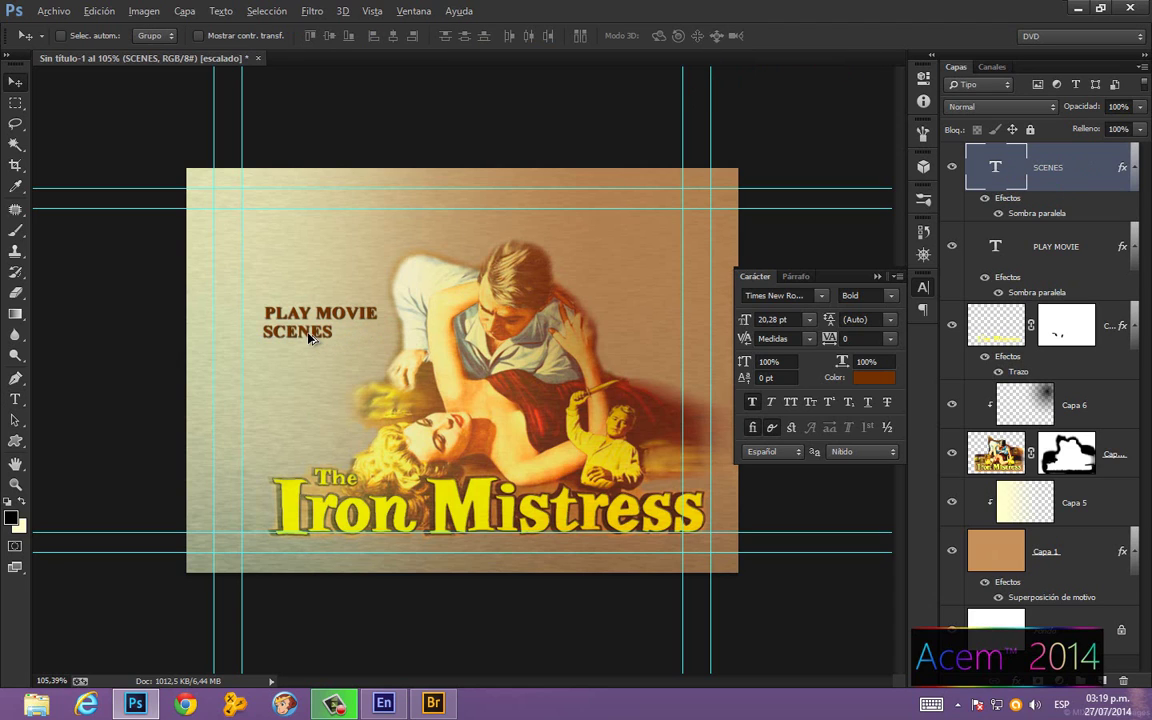
{"action": "left_click_drag", "start_coordinate": [310, 339], "coordinate": [310, 357]}
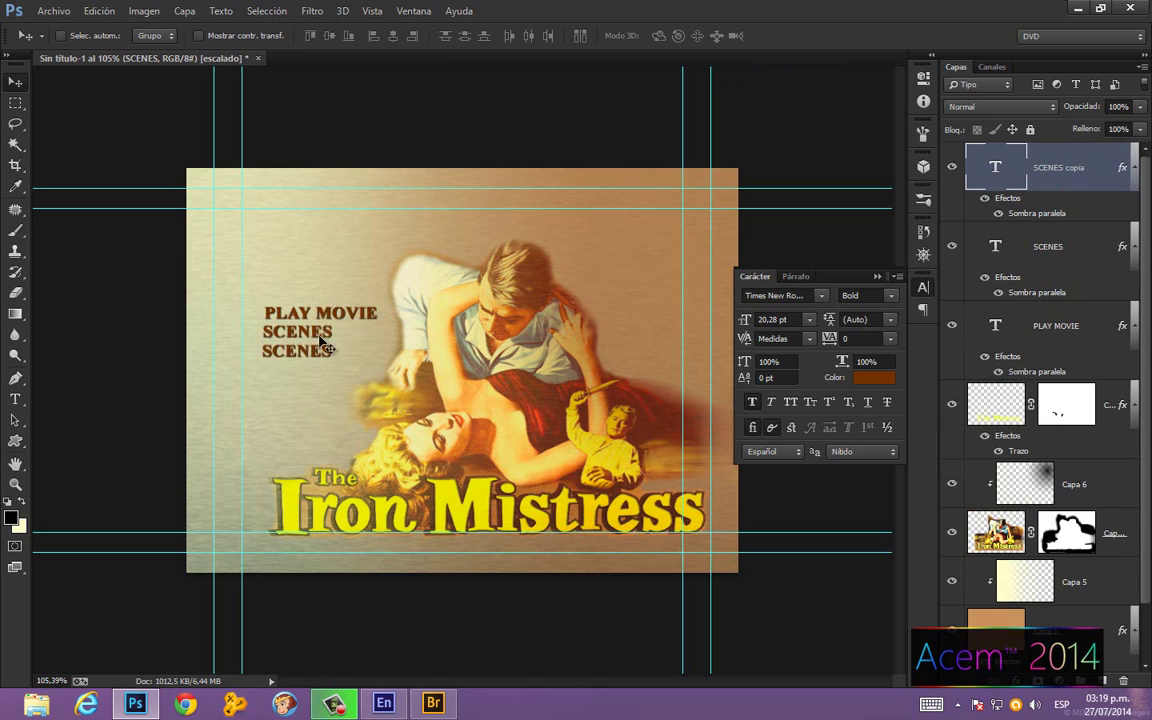
Step: Retype the next copy as LANGUAGES and duplicate it below
{"action": "double_click", "coordinate": [1015, 157]}
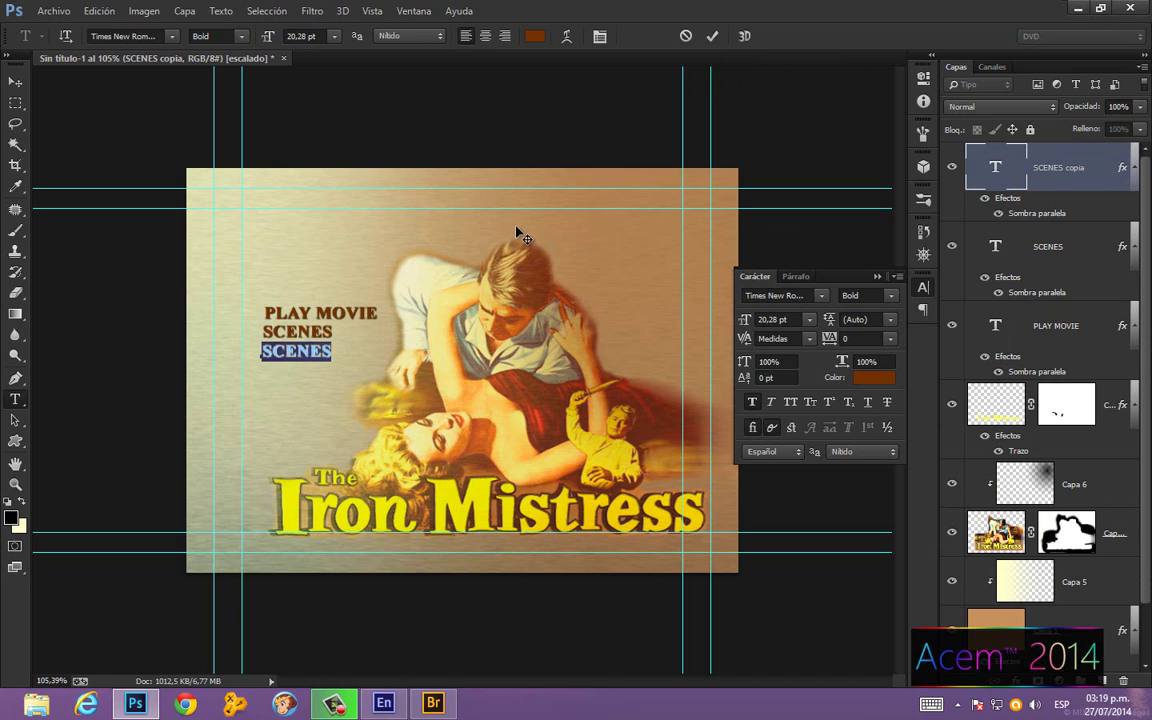
{"action": "type", "text": "LAN"}
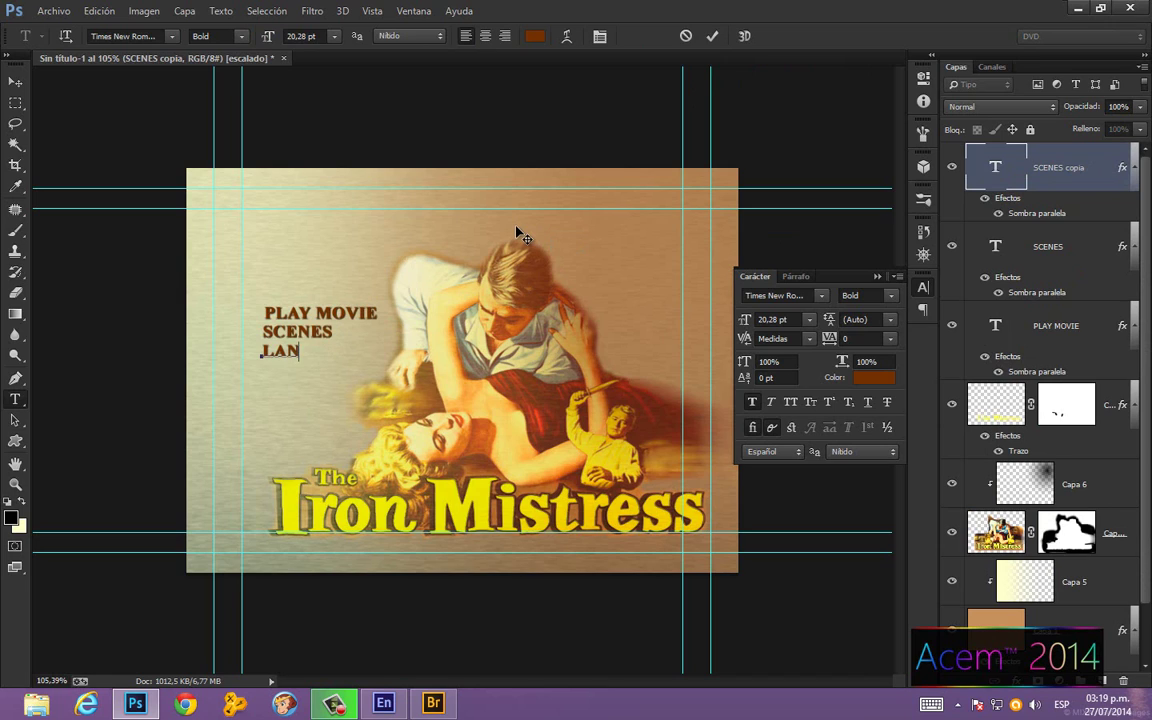
{"action": "type", "text": "GUAGES"}
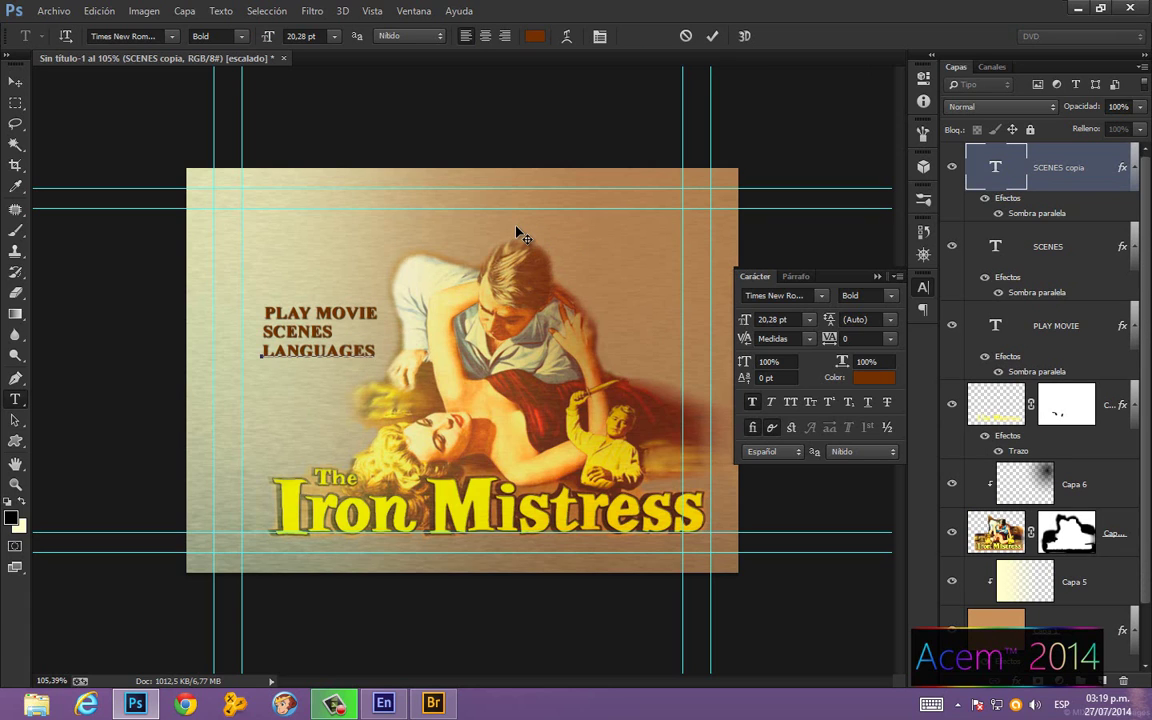
{"action": "left_click", "coordinate": [711, 38]}
{"action": "key", "text": "v"}
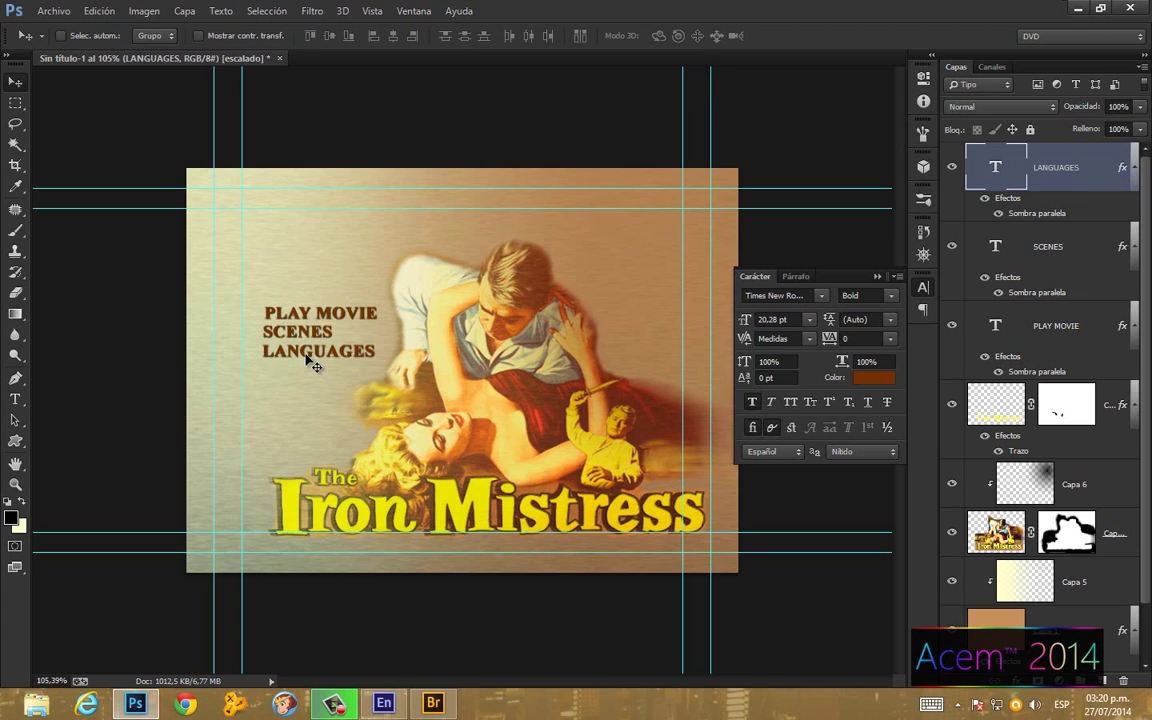
{"action": "left_click_drag", "start_coordinate": [307, 365], "coordinate": [307, 369]}
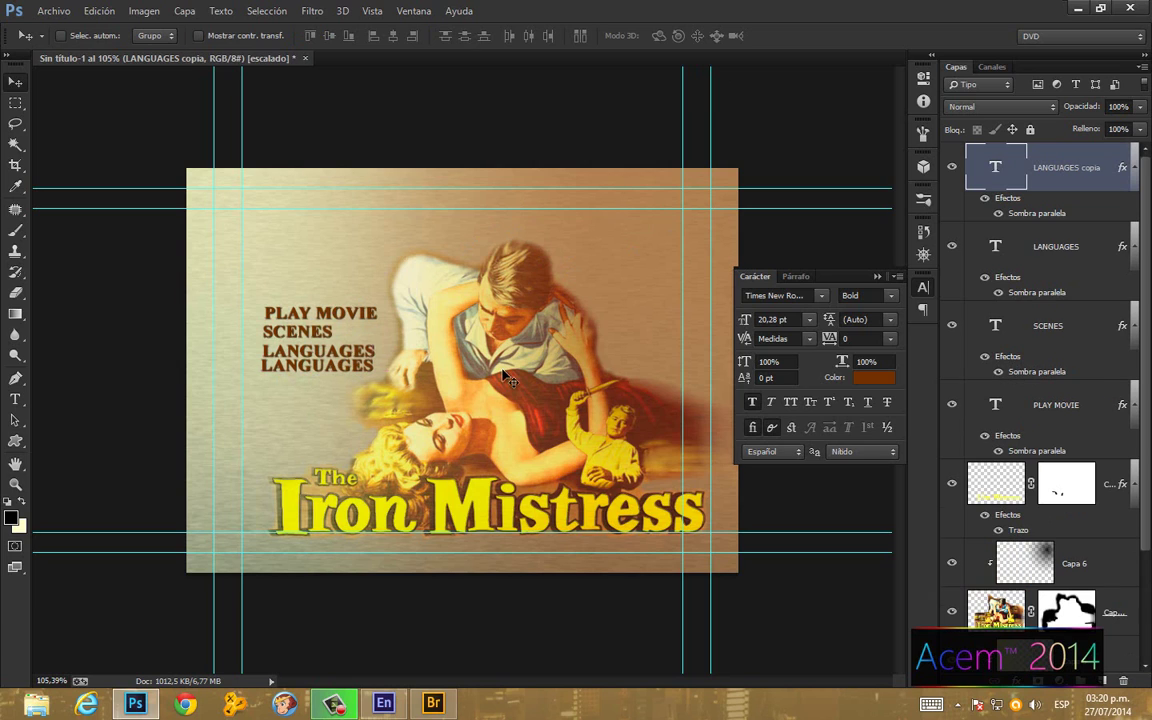
Step: Retype the last copy as EXTRAS and nudge it down to even the spacing
{"action": "key", "text": "t"}
{"action": "double_click", "coordinate": [1014, 165]}
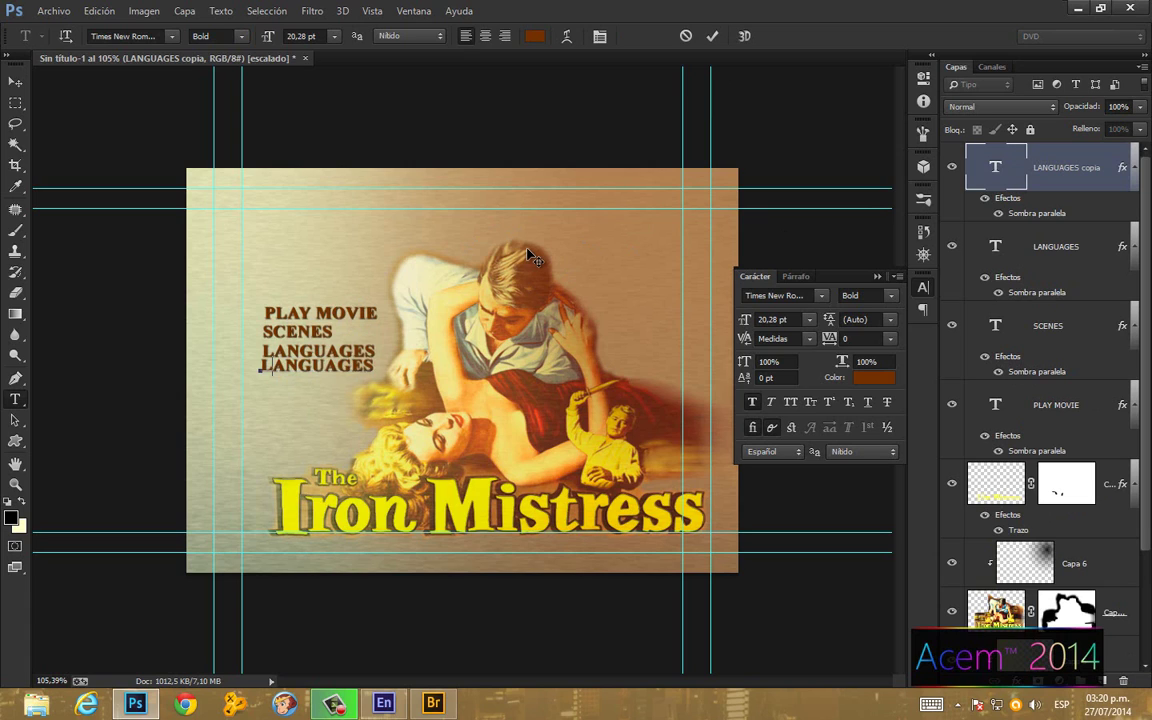
{"action": "type", "text": "EXTRAS"}
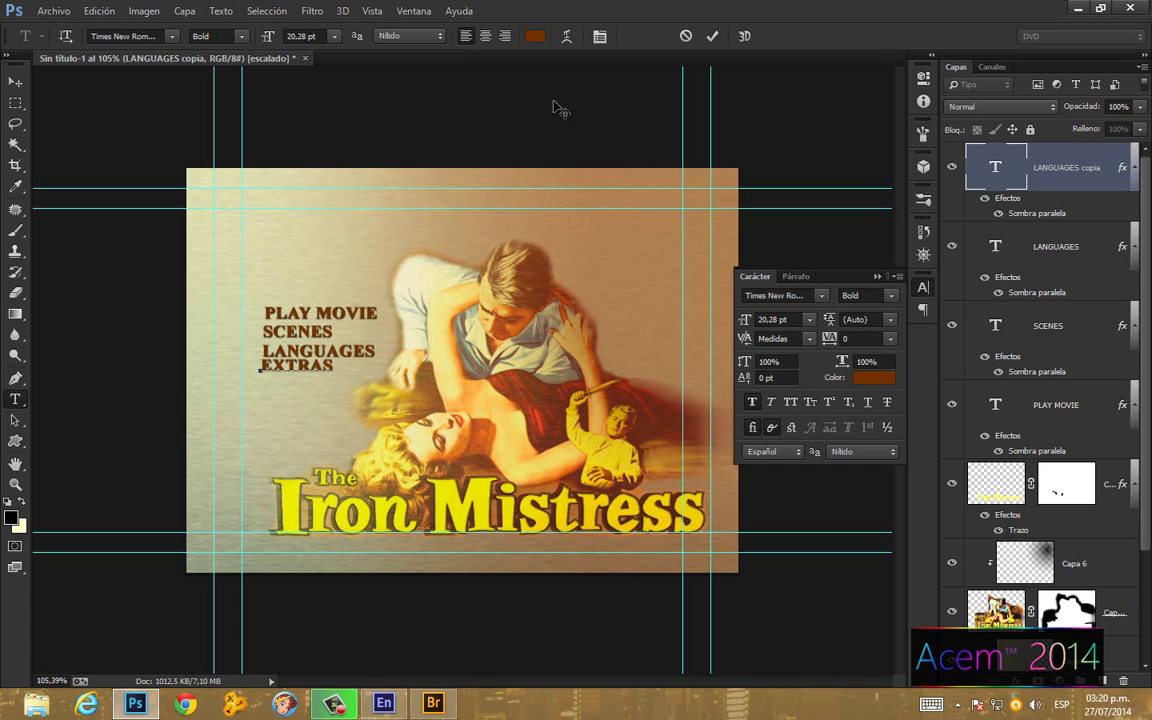
{"action": "left_click", "coordinate": [712, 36]}
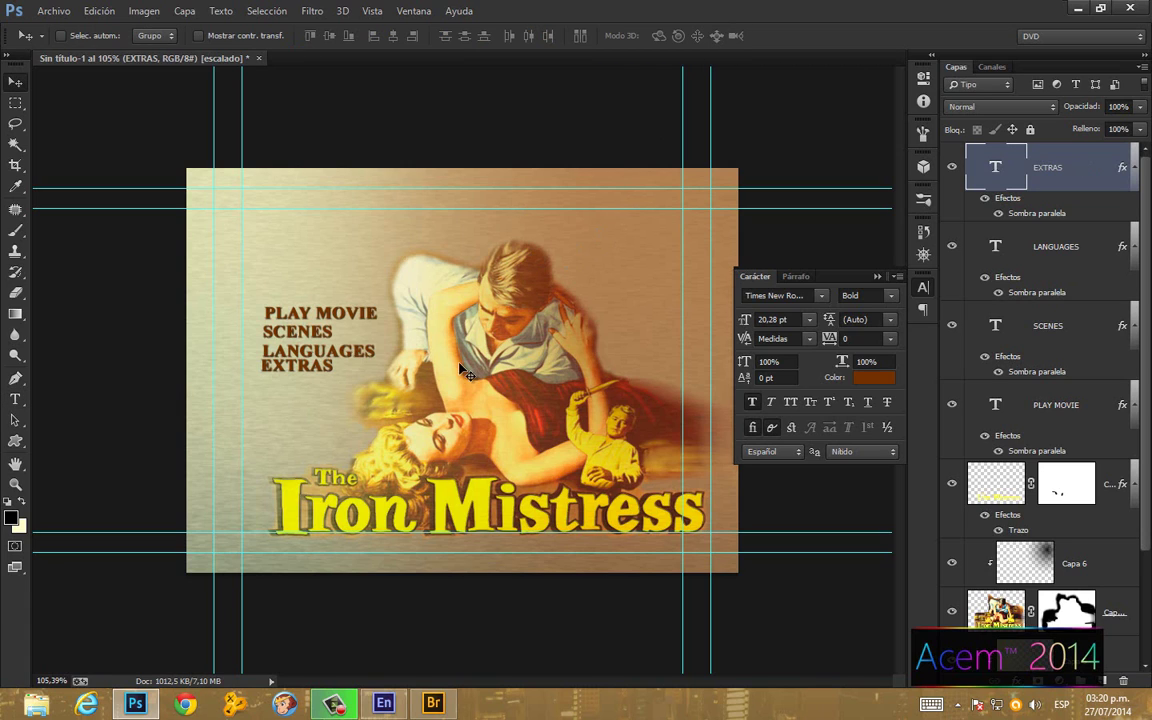
{"action": "left_click_drag", "start_coordinate": [315, 367], "coordinate": [317, 372]}
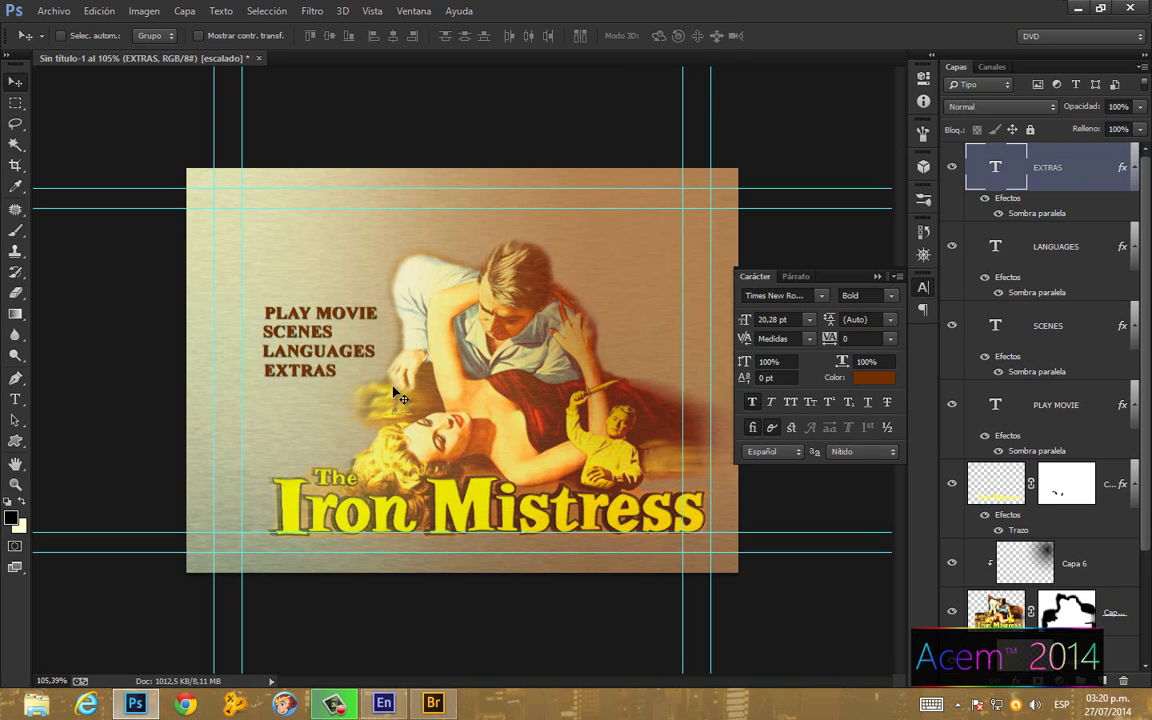
{"action": "scroll", "coordinate": [396, 403], "scroll_direction": "down", "scroll_amount": 2}
{"action": "scroll", "coordinate": [455, 370], "scroll_direction": "up", "scroll_amount": 2}
Step: Select the LANGUAGES, SCENES and PLAY MOVIE layers together with EXTRAS
{"action": "left_click", "coordinate": [1090, 247], "text": "ctrl"}
{"action": "left_click", "coordinate": [1090, 328], "text": "ctrl"}
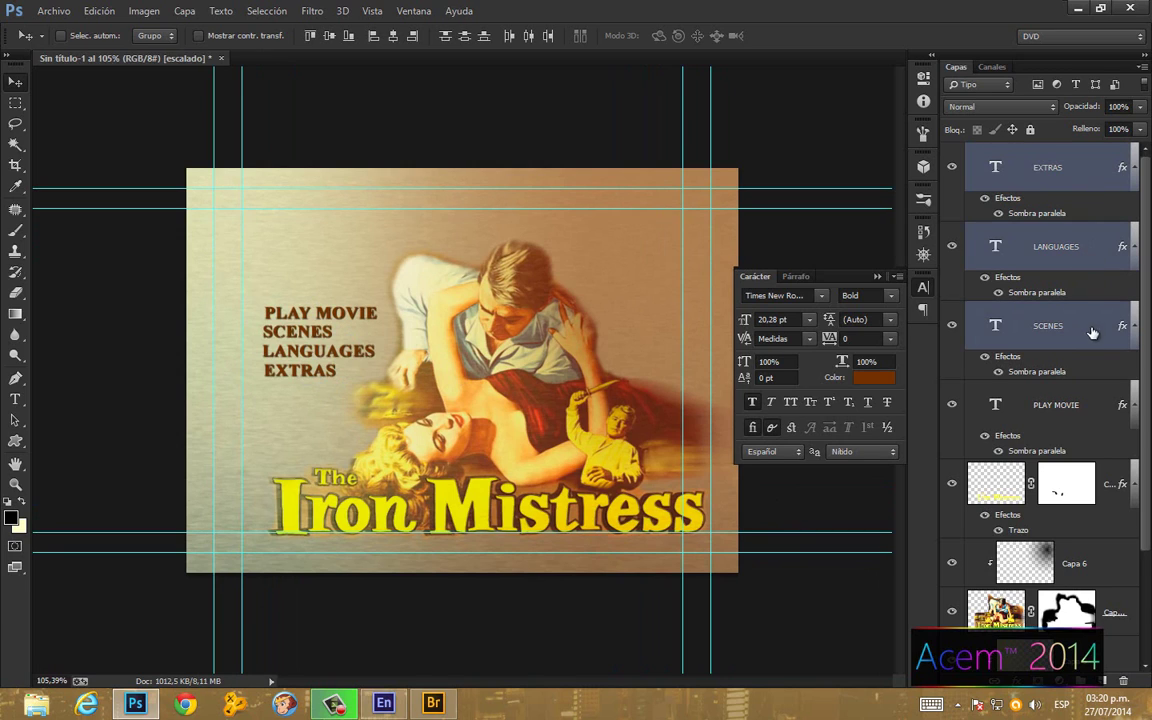
{"action": "left_click", "coordinate": [1105, 406], "text": "ctrl"}
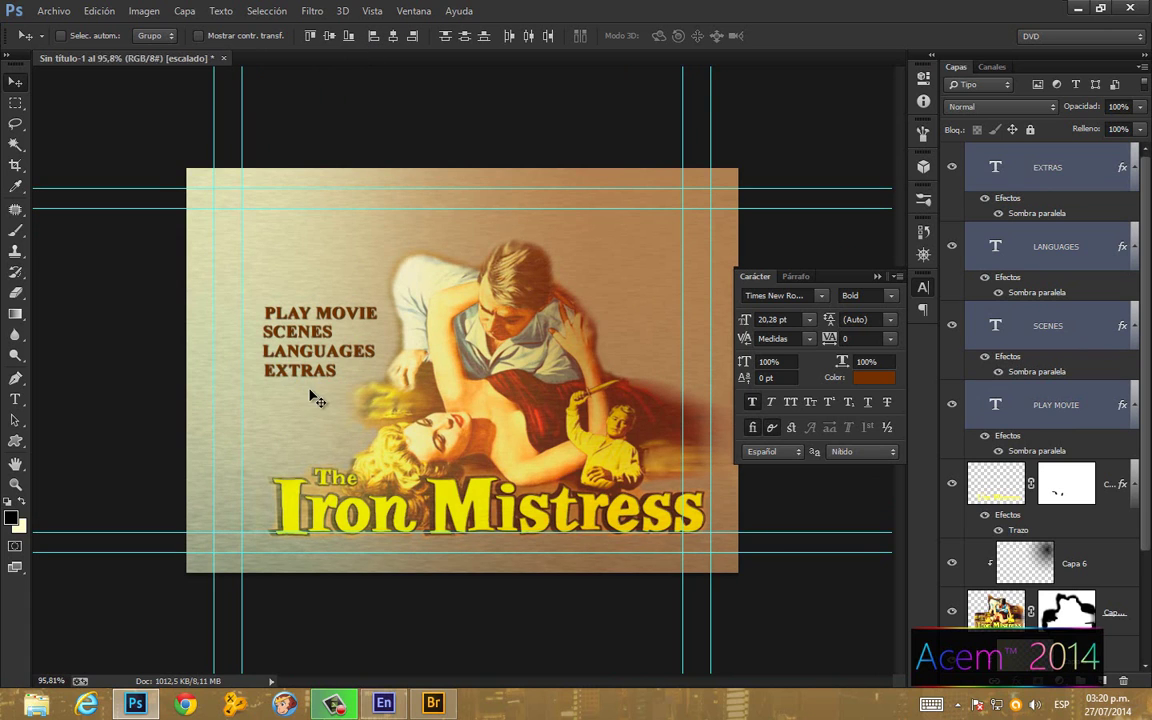
{"action": "scroll", "coordinate": [310, 392], "scroll_direction": "down", "scroll_amount": 3}
{"action": "scroll", "coordinate": [560, 340], "scroll_direction": "up", "scroll_amount": 2}
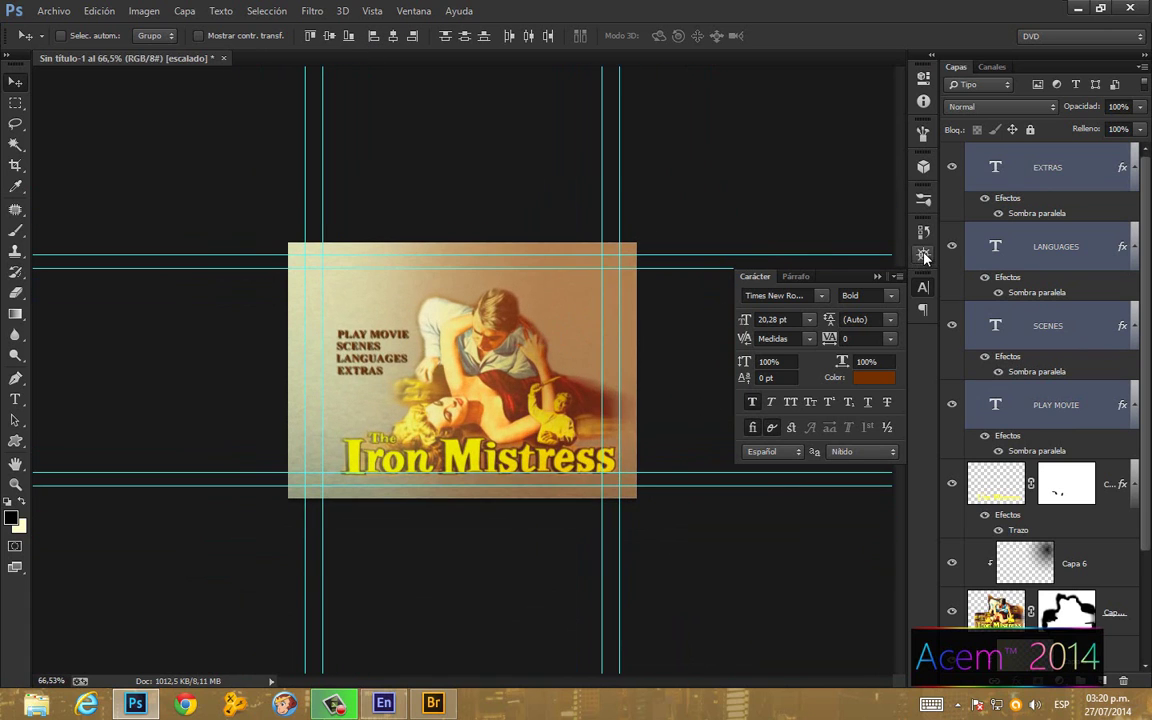
Step: Show the Navigator, align the four lines' left edges and nudge them left
{"action": "left_click", "coordinate": [923, 256]}
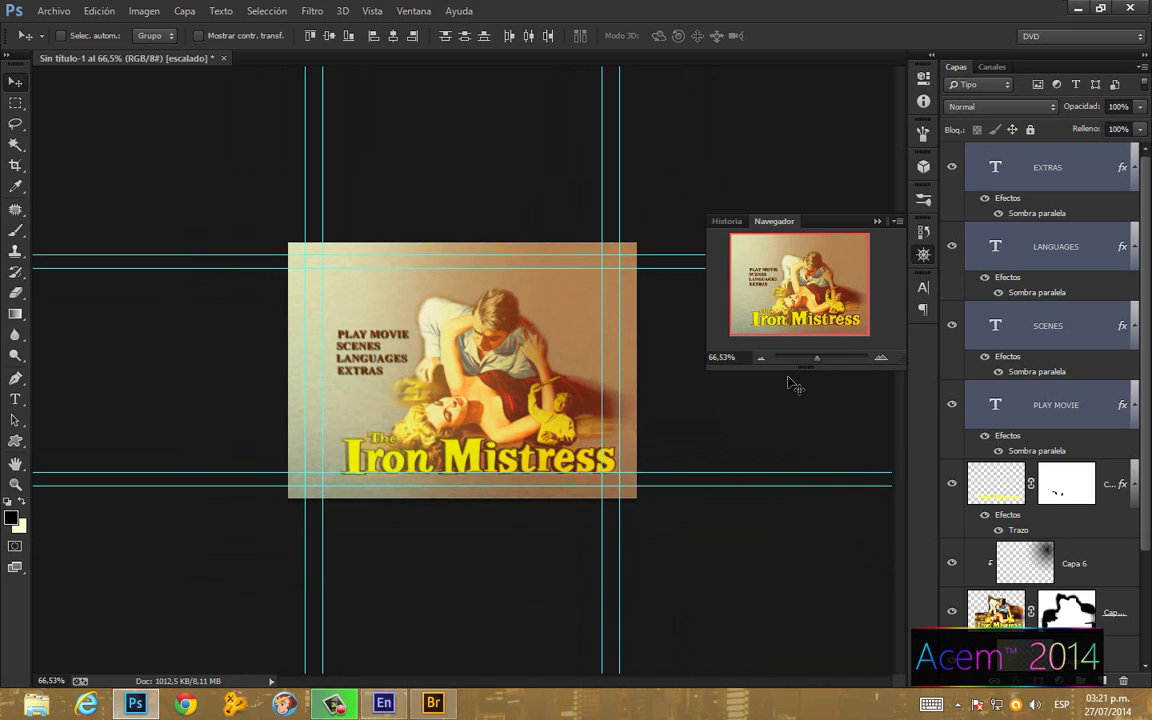
{"action": "left_click", "coordinate": [373, 37]}
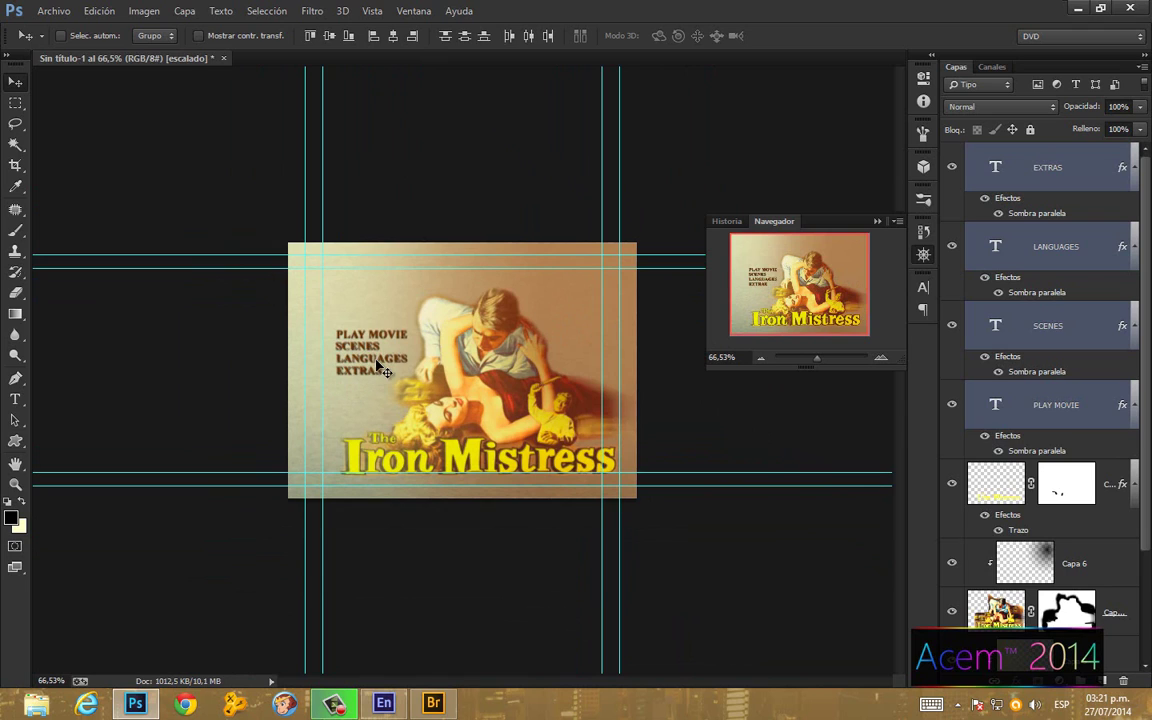
{"action": "key", "text": "shift+Left"}
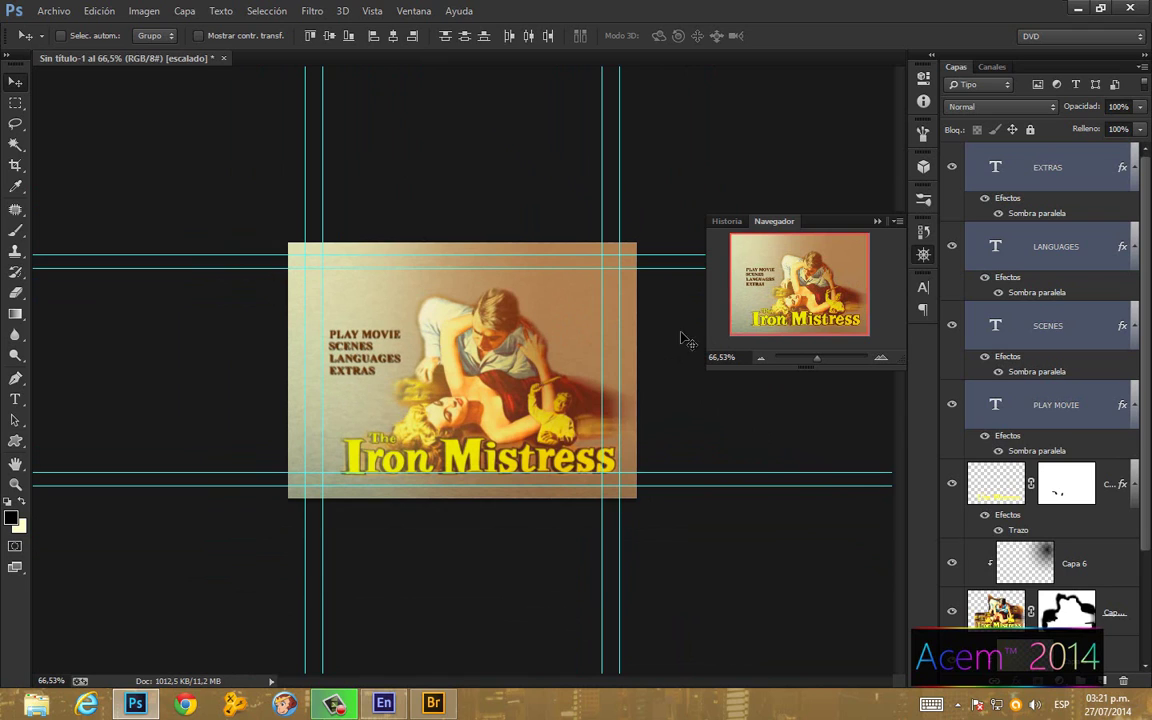
Step: Nudge the menu block one pixel left, close the Navigator and zoom to review
{"action": "key", "text": "Left"}
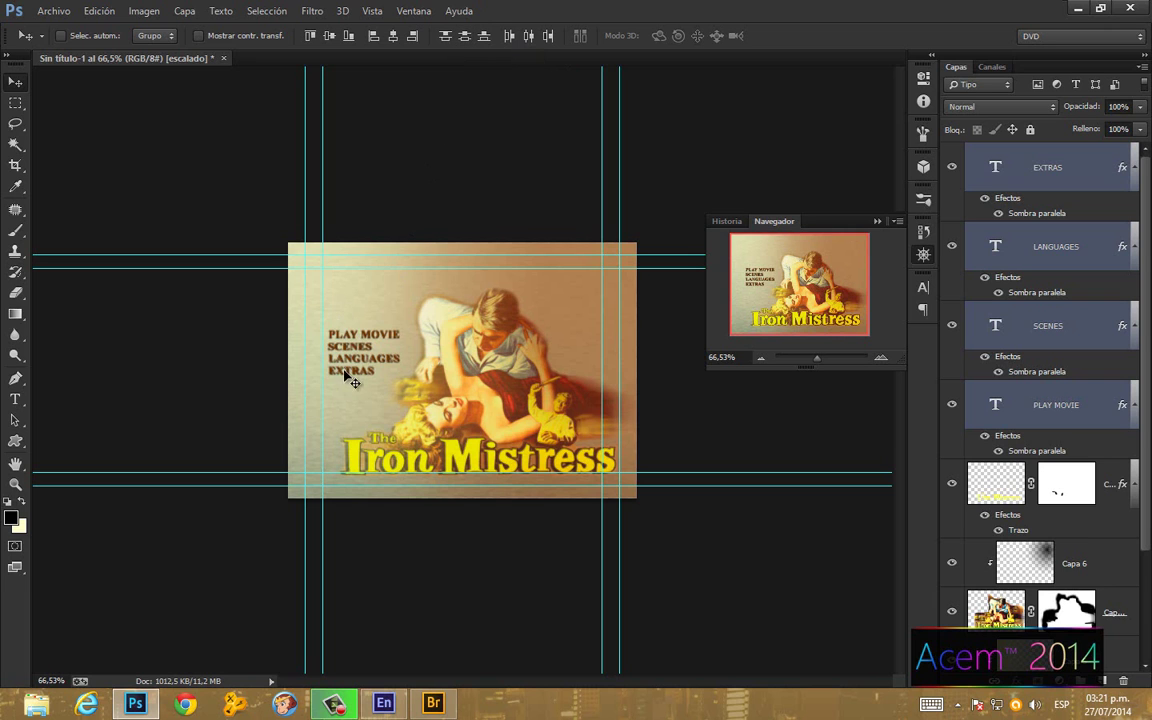
{"action": "key", "text": "ctrl+plus"}
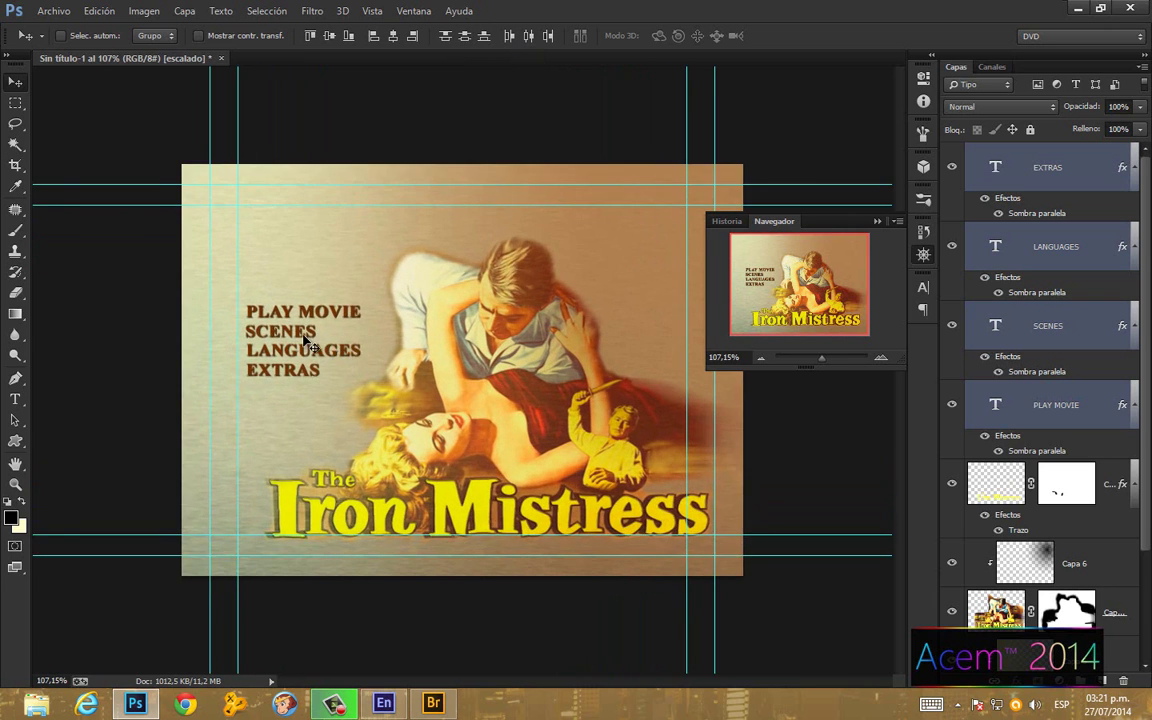
{"action": "key", "text": "ctrl+plus"}
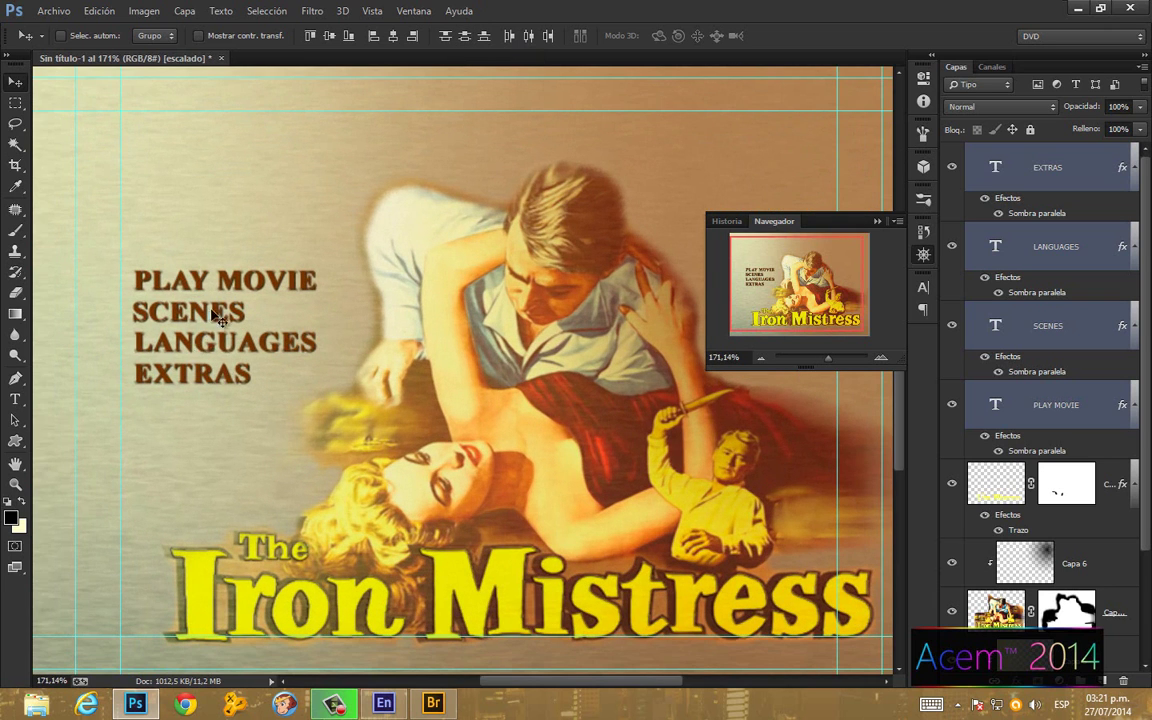
{"action": "key", "text": "ctrl+minus"}
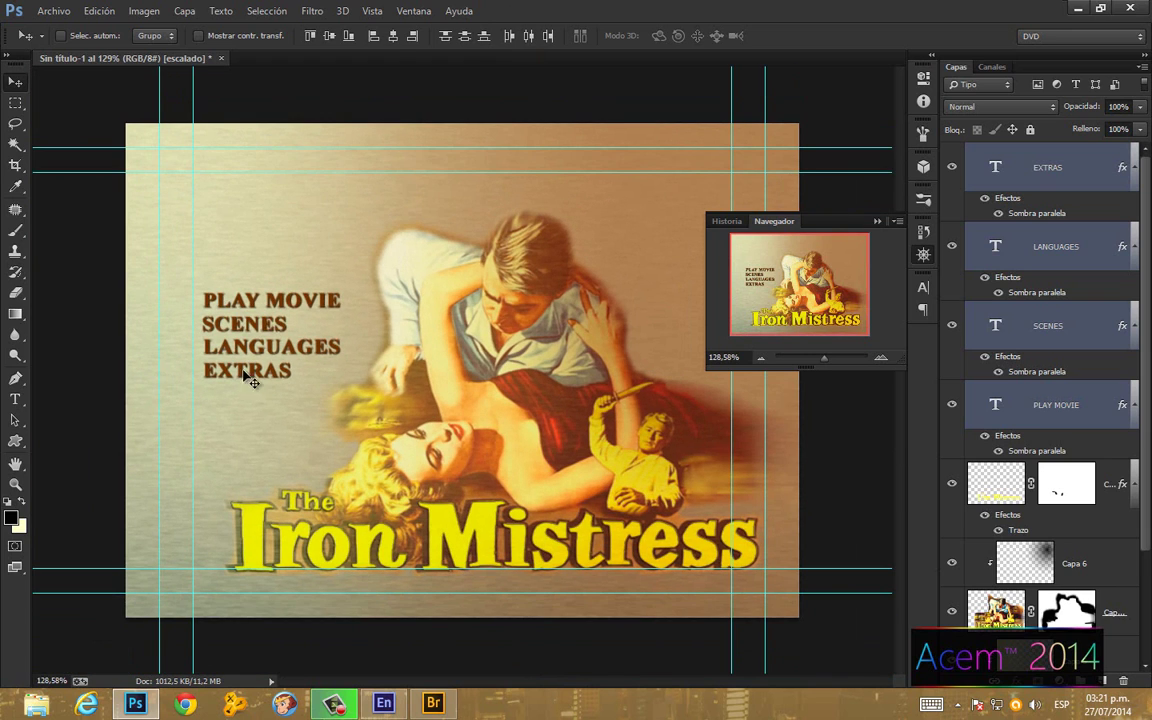
{"action": "key", "text": "ctrl+minus"}
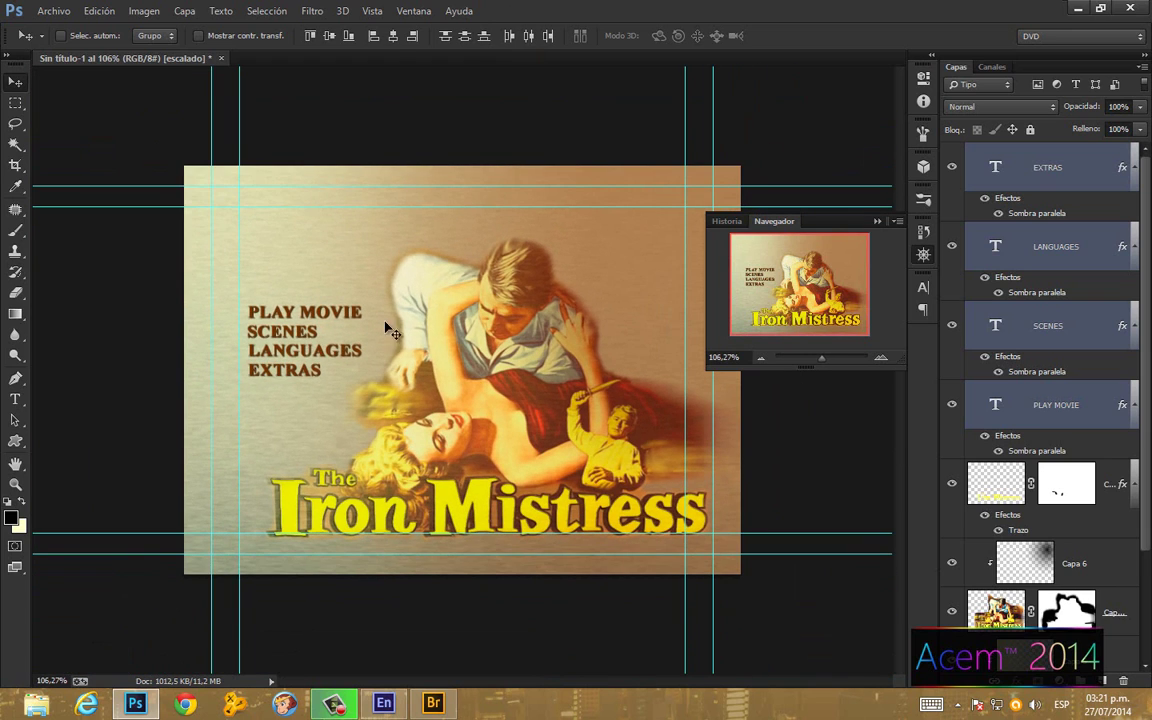
{"action": "left_click", "coordinate": [877, 222]}
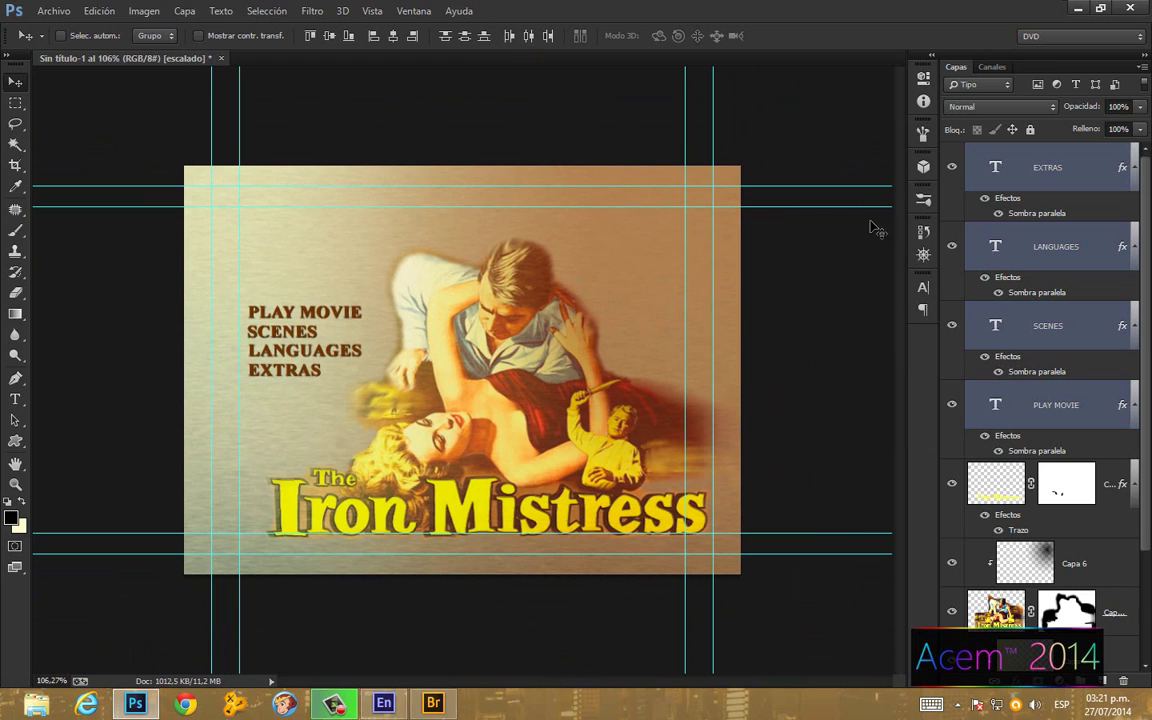
{"action": "key", "text": "ctrl+minus"}
{"action": "key", "text": "ctrl+plus"}
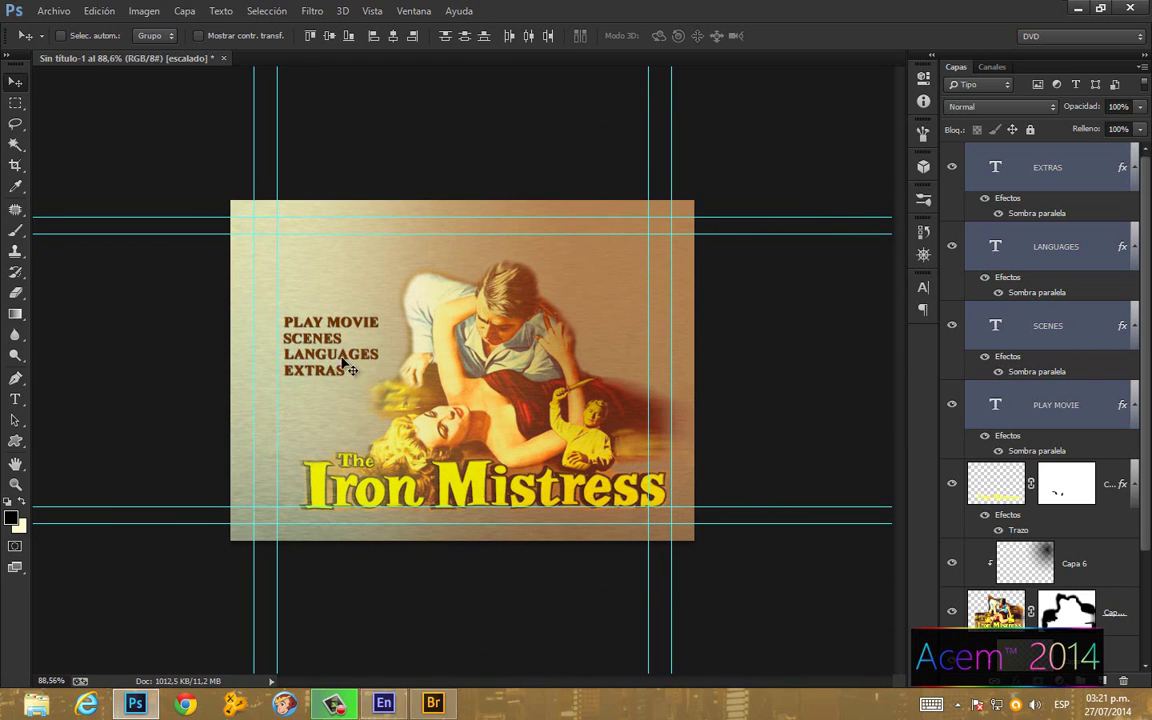
{"action": "key", "text": "ctrl+plus"}
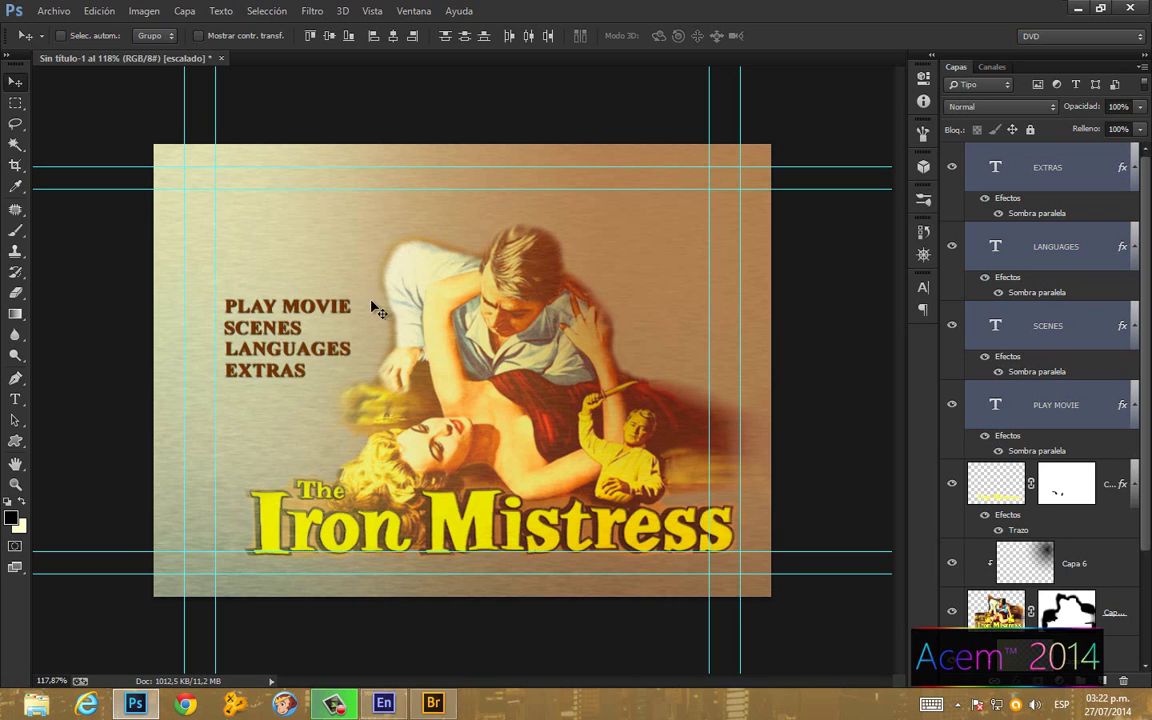
Step: Draw a thick 54 px line bar just above PLAY MOVIE with the Line tool
{"action": "left_click", "coordinate": [15, 441]}
{"action": "left_click", "coordinate": [88, 498]}
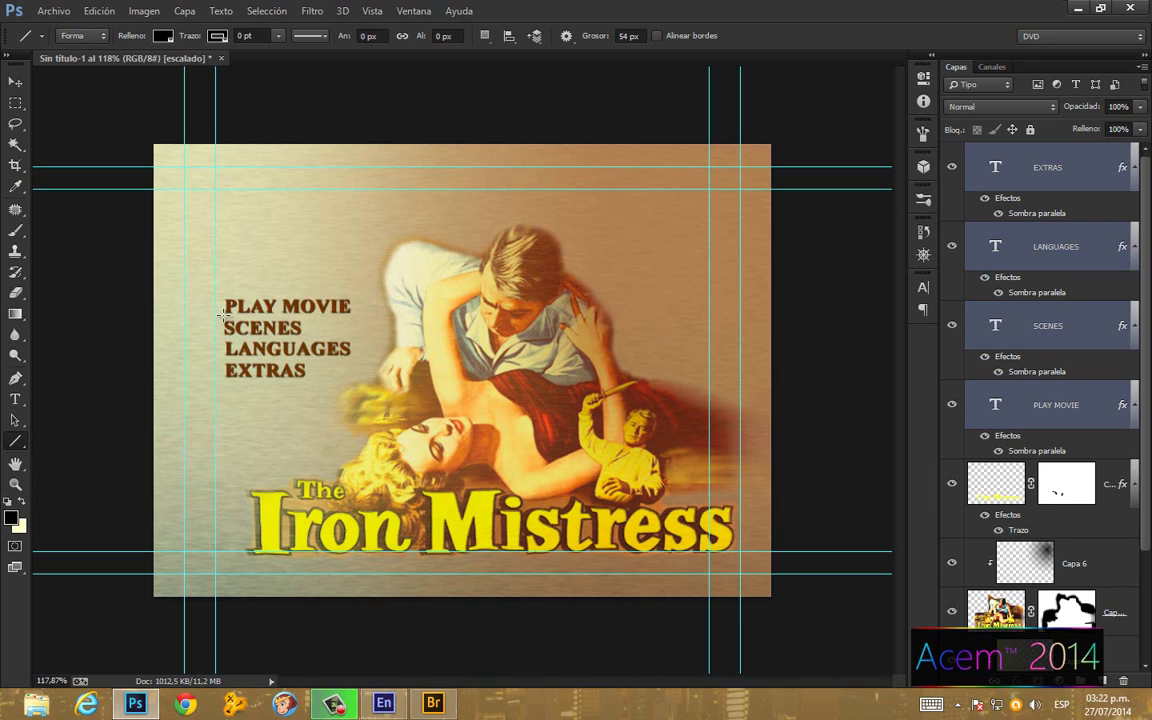
{"action": "left_click_drag", "start_coordinate": [227, 275], "coordinate": [409, 272]}
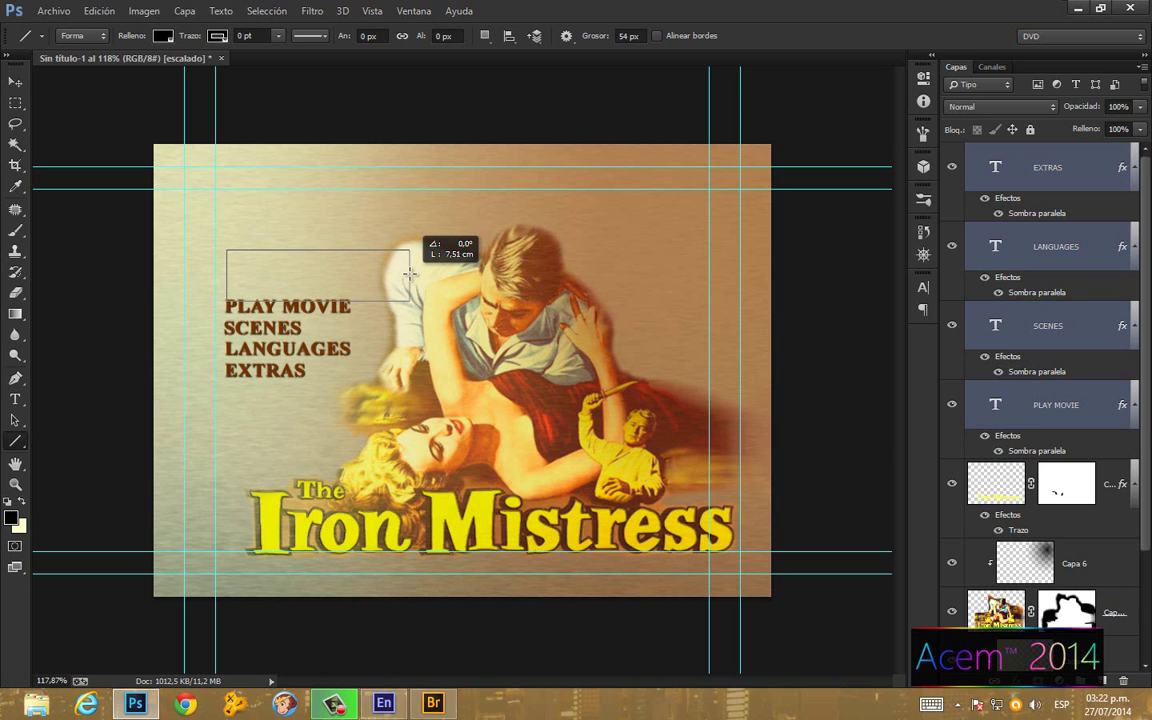
{"action": "left_click_drag", "start_coordinate": [409, 272], "coordinate": [409, 273]}
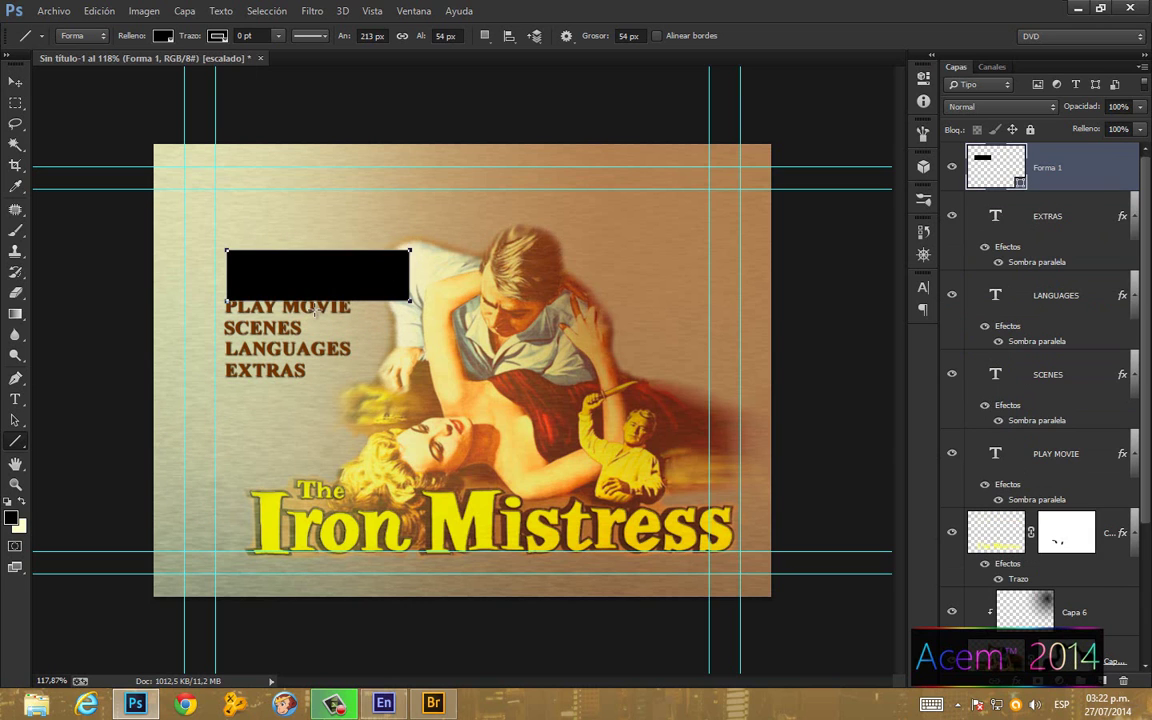
Step: Transform the bar into a thin underline as wide as PLAY MOVIE
{"action": "key", "text": "ctrl+plus"}
{"action": "key", "text": "ctrl+t"}
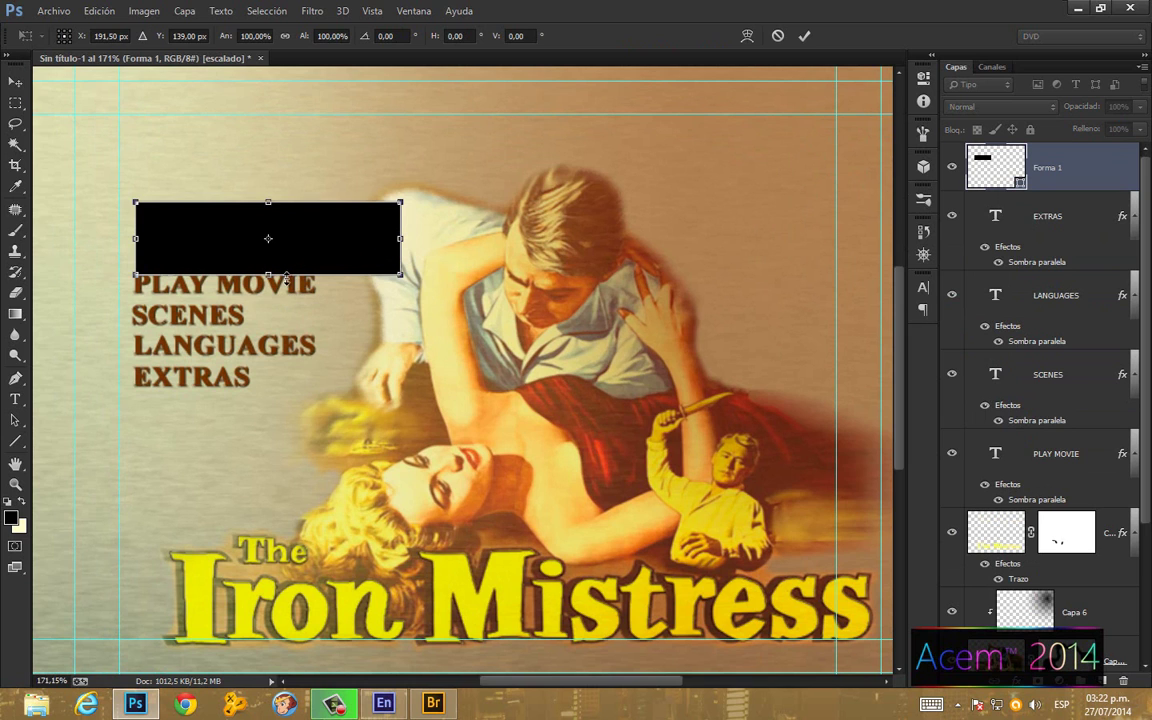
{"action": "left_click_drag", "start_coordinate": [268, 272], "coordinate": [270, 207]}
{"action": "scroll", "coordinate": [270, 207], "scroll_direction": "up", "scroll_amount": 3}
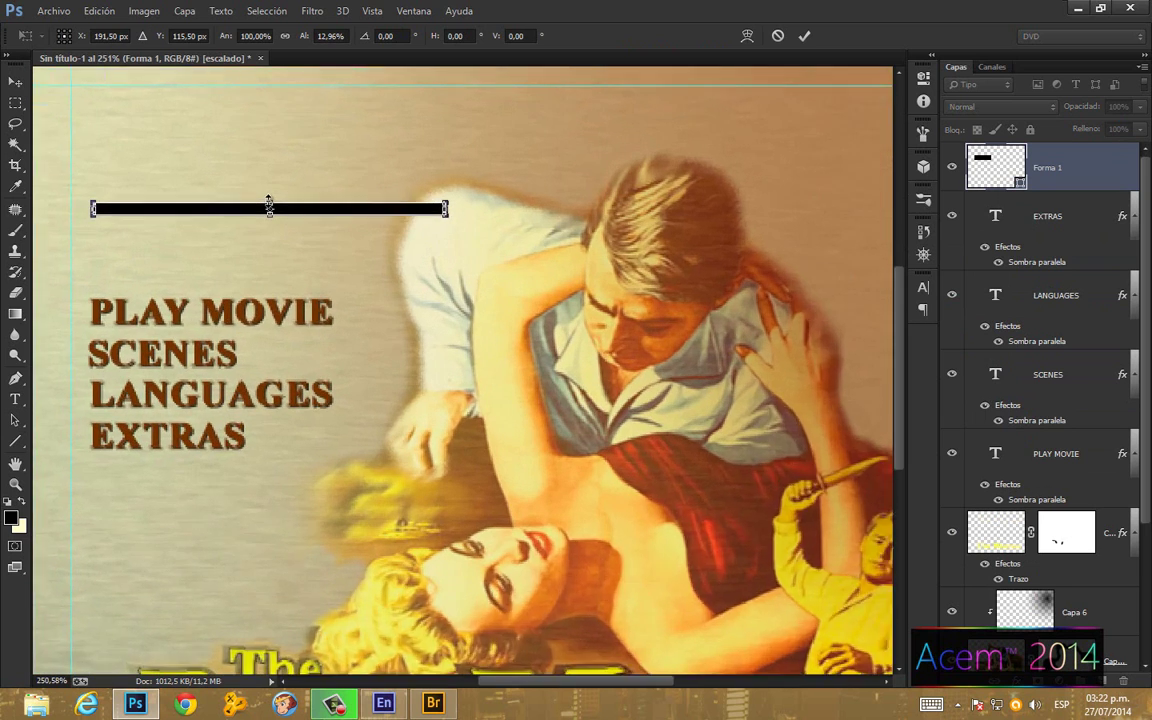
{"action": "scroll", "coordinate": [270, 207], "scroll_direction": "up", "scroll_amount": 4}
{"action": "scroll", "coordinate": [270, 207], "scroll_direction": "up", "scroll_amount": 3}
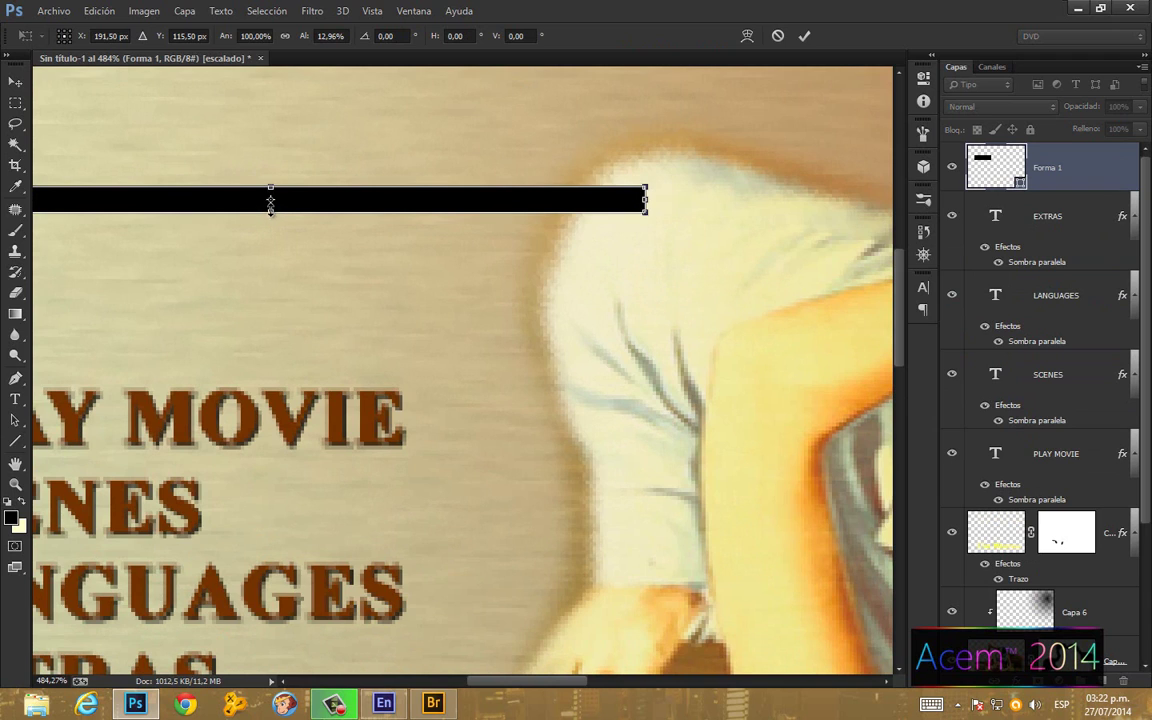
{"action": "left_click_drag", "start_coordinate": [270, 207], "coordinate": [270, 201]}
{"action": "left_click_drag", "start_coordinate": [632, 194], "coordinate": [527, 194]}
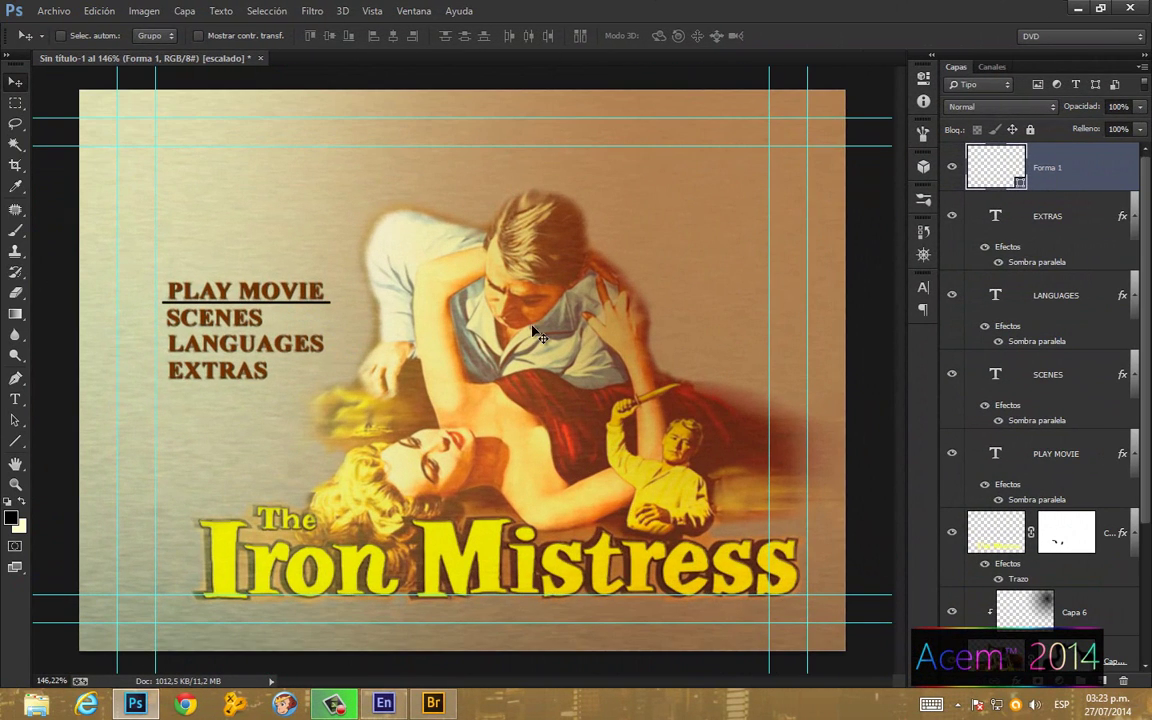
Step: Colour the Forma 1 underline dark red 990000
{"action": "double_click", "coordinate": [1020, 182]}
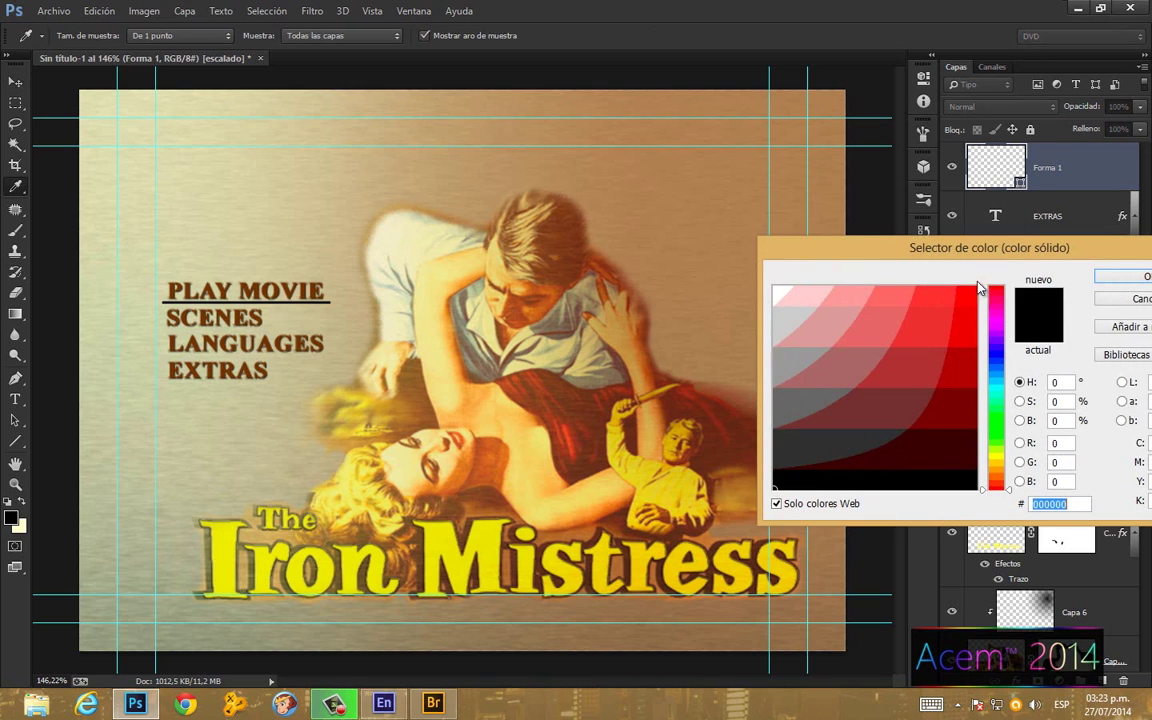
{"action": "type", "text": "ff0000"}
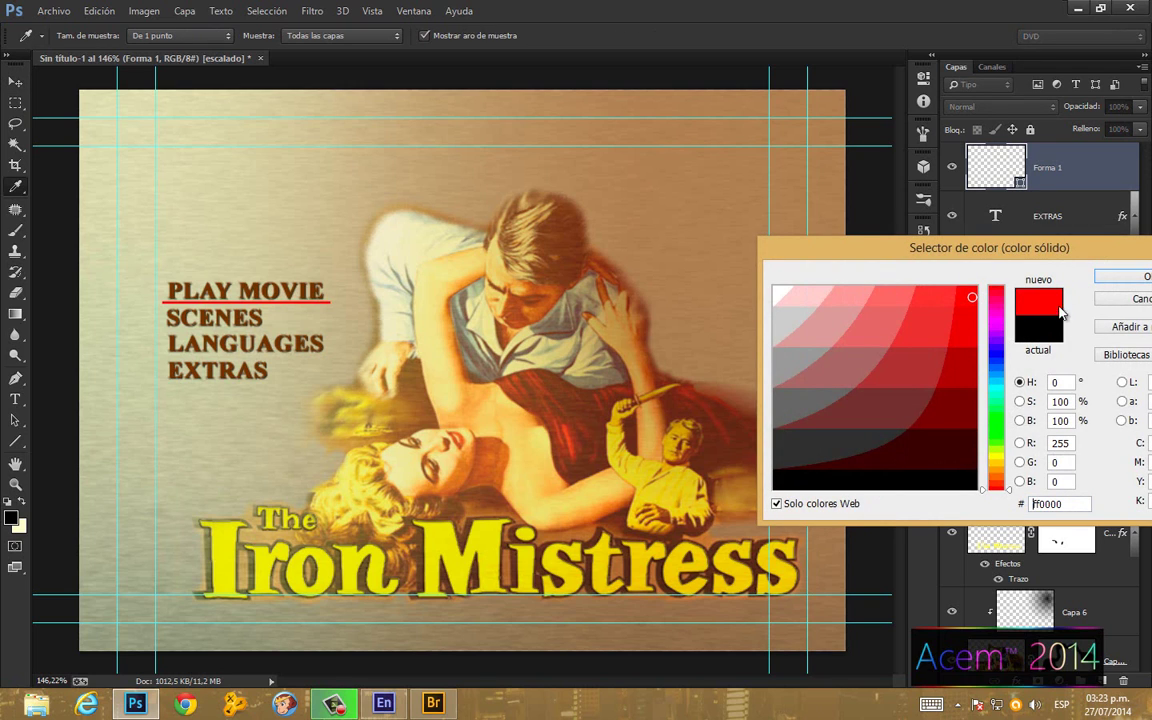
{"action": "left_click", "coordinate": [968, 367]}
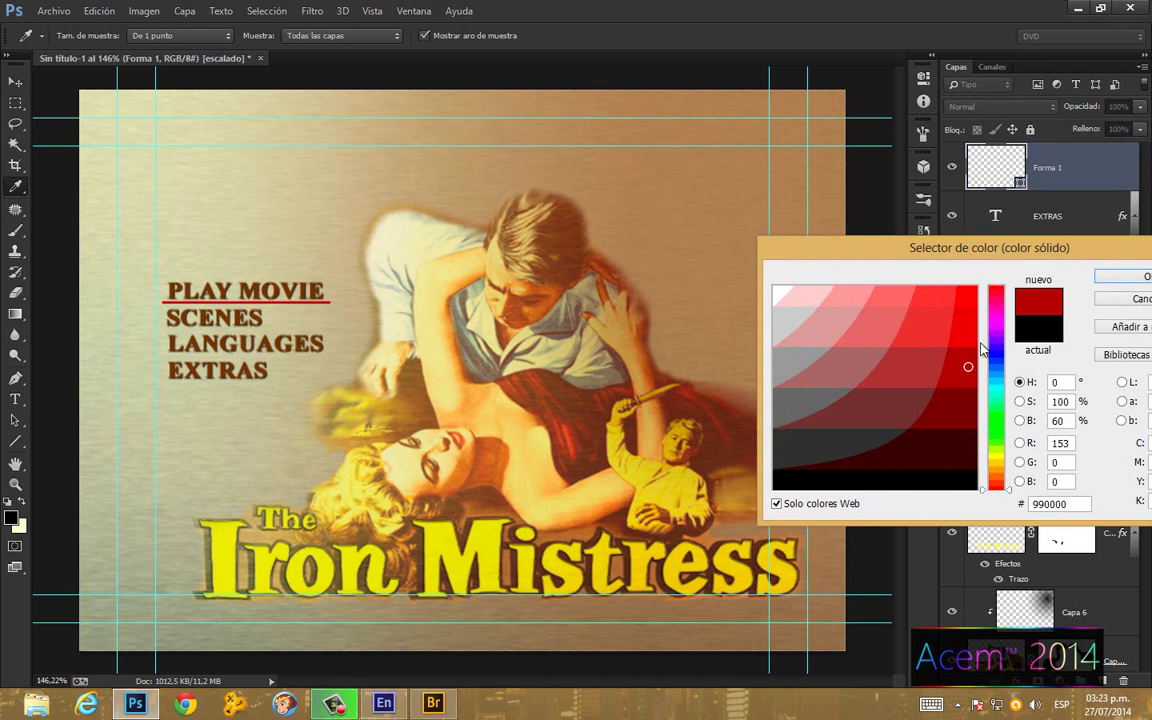
{"action": "left_click", "coordinate": [1138, 276]}
{"action": "key", "text": "v"}
{"action": "scroll", "coordinate": [284, 280], "scroll_direction": "up", "scroll_amount": 3}
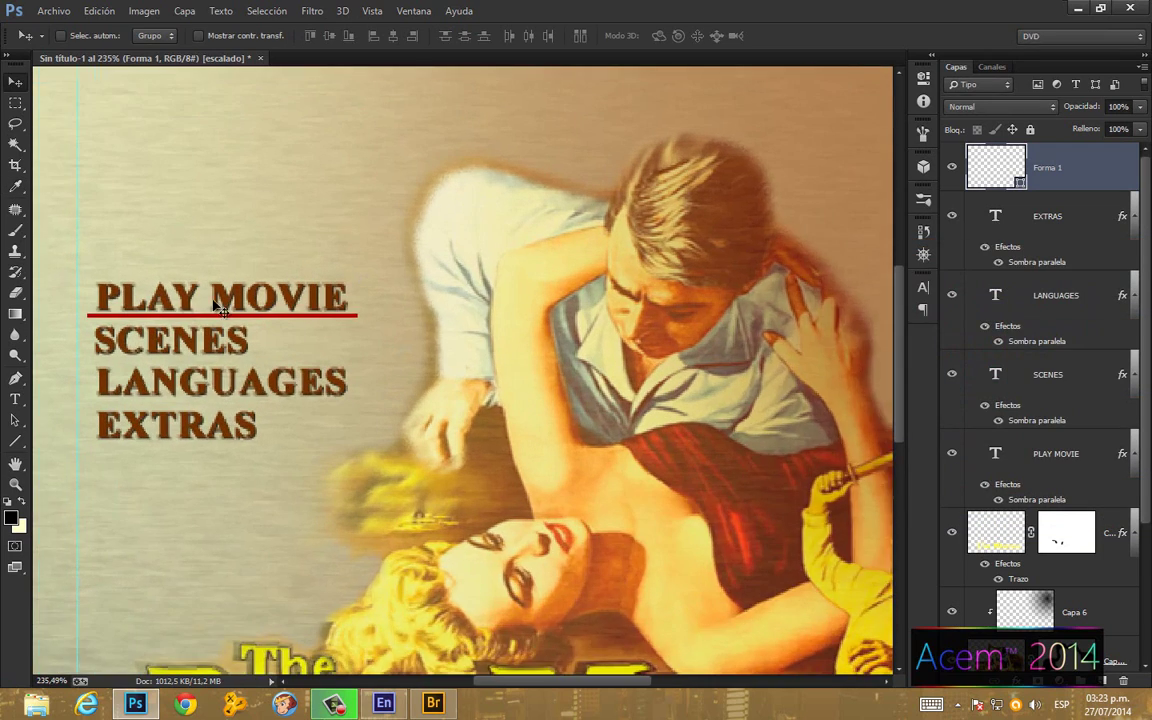
{"action": "scroll", "coordinate": [186, 311], "scroll_direction": "up", "scroll_amount": 2}
{"action": "scroll", "coordinate": [188, 305], "scroll_direction": "down", "scroll_amount": 1}
{"action": "scroll", "coordinate": [193, 318], "scroll_direction": "down", "scroll_amount": 1}
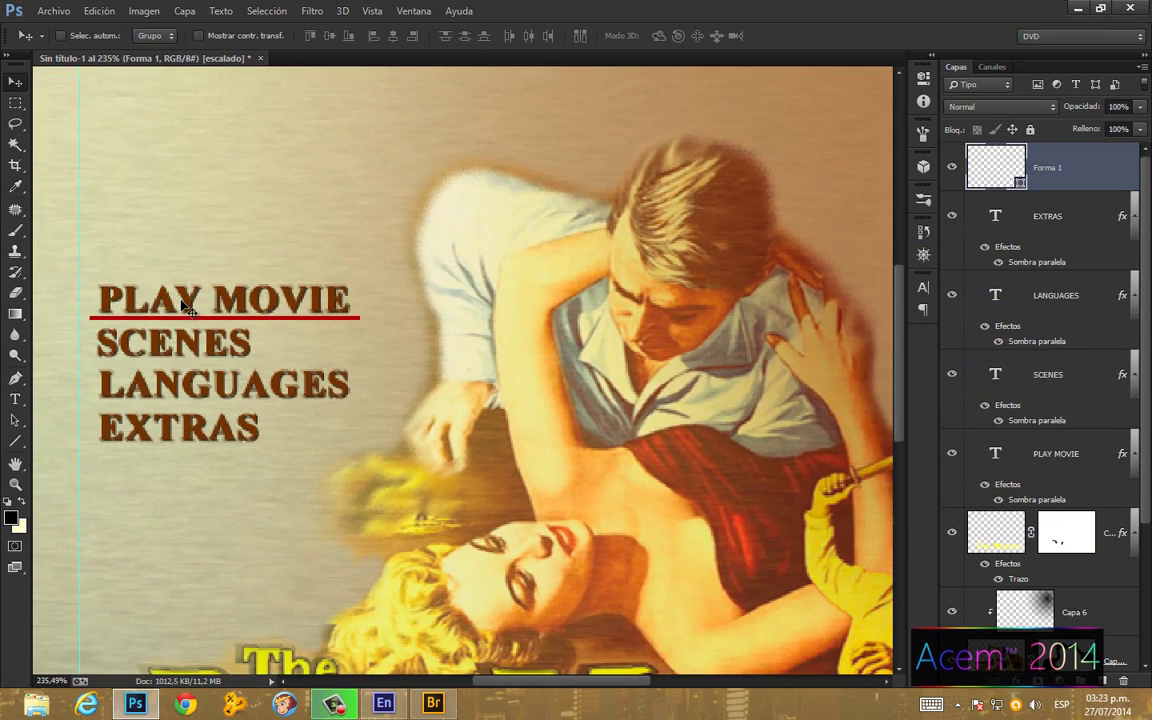
{"action": "scroll", "coordinate": [193, 308], "scroll_direction": "up", "scroll_amount": 1}
{"action": "scroll", "coordinate": [228, 318], "scroll_direction": "down", "scroll_amount": 1}
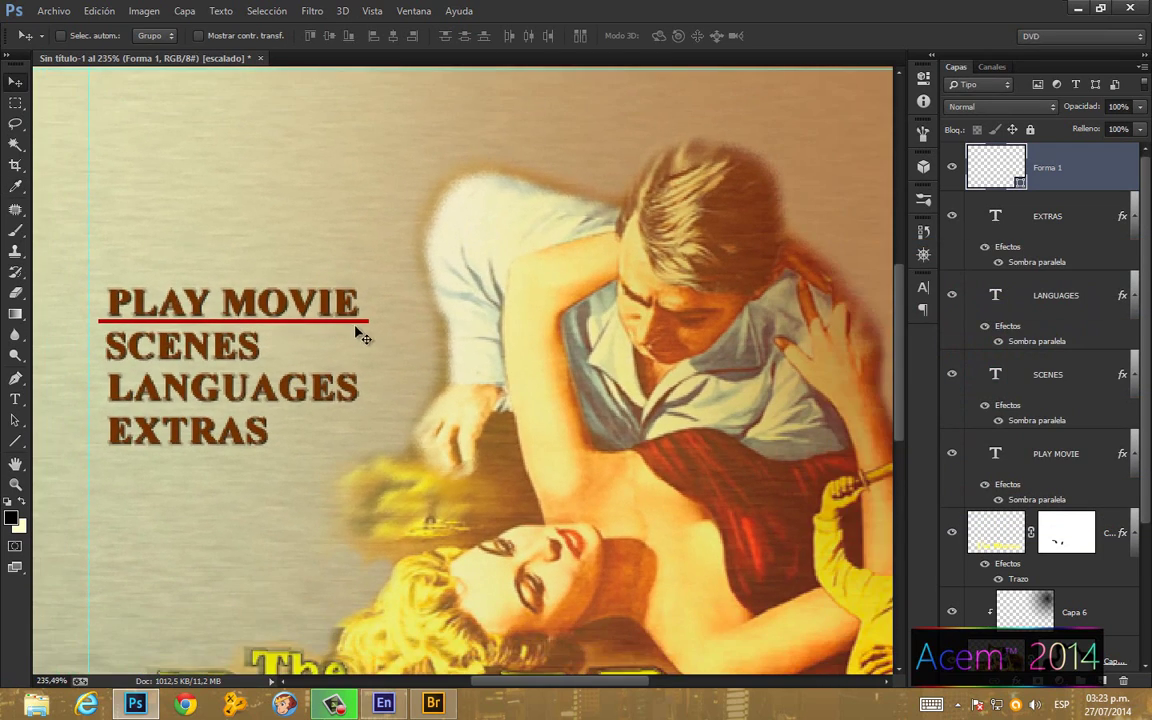
Step: Rename the underline layer (=1) and copy it under SCENES and LANGUAGES
{"action": "double_click", "coordinate": [1048, 169]}
{"action": "type", "text": "C"}
{"action": "key", "text": "Return"}
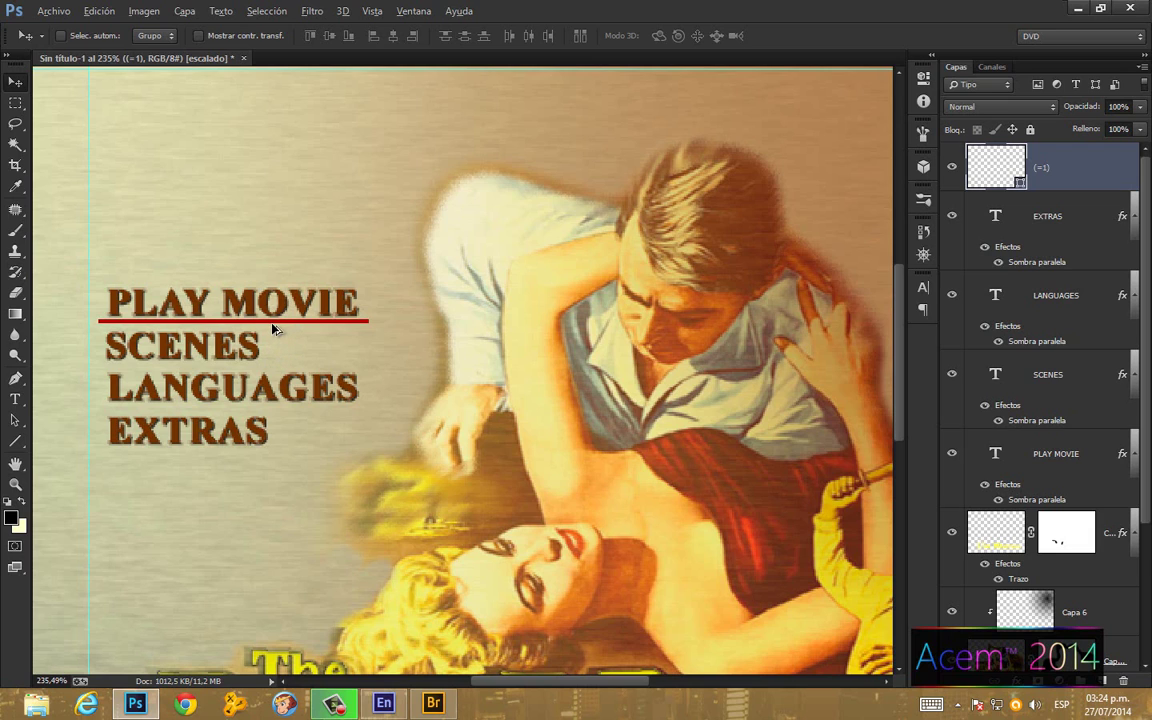
{"action": "left_click_drag", "start_coordinate": [274, 327], "coordinate": [279, 373]}
{"action": "key", "text": "Down"}
{"action": "key", "text": "Down"}
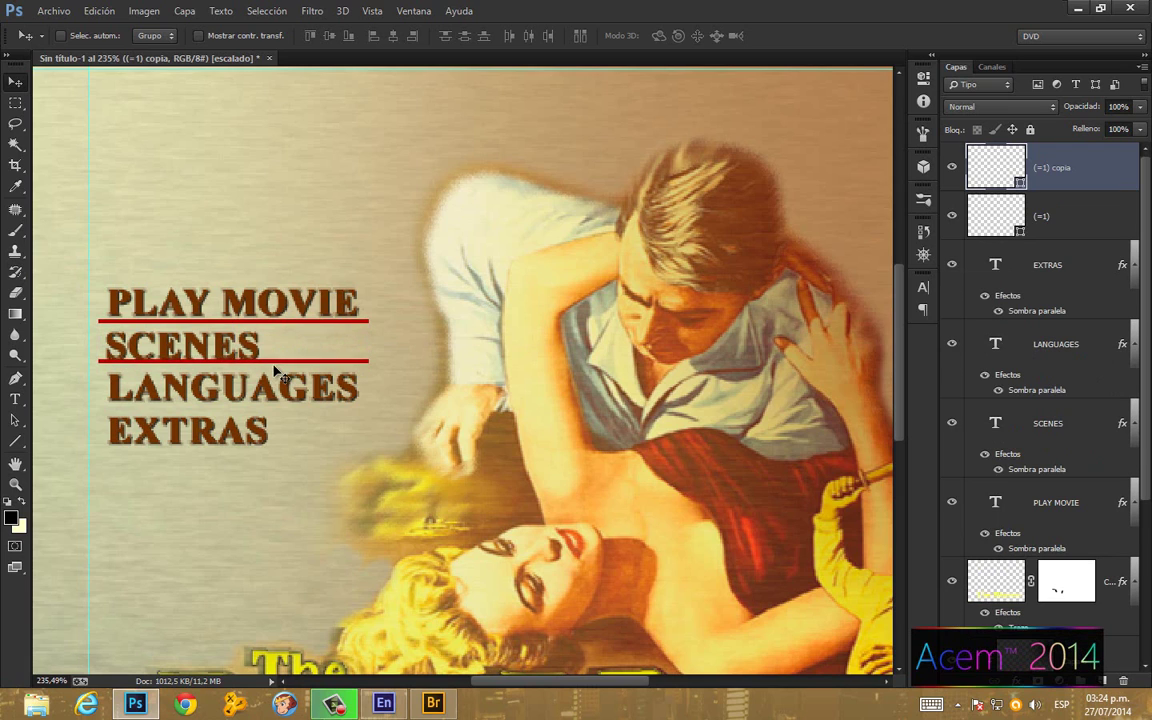
{"action": "key", "text": "Down"}
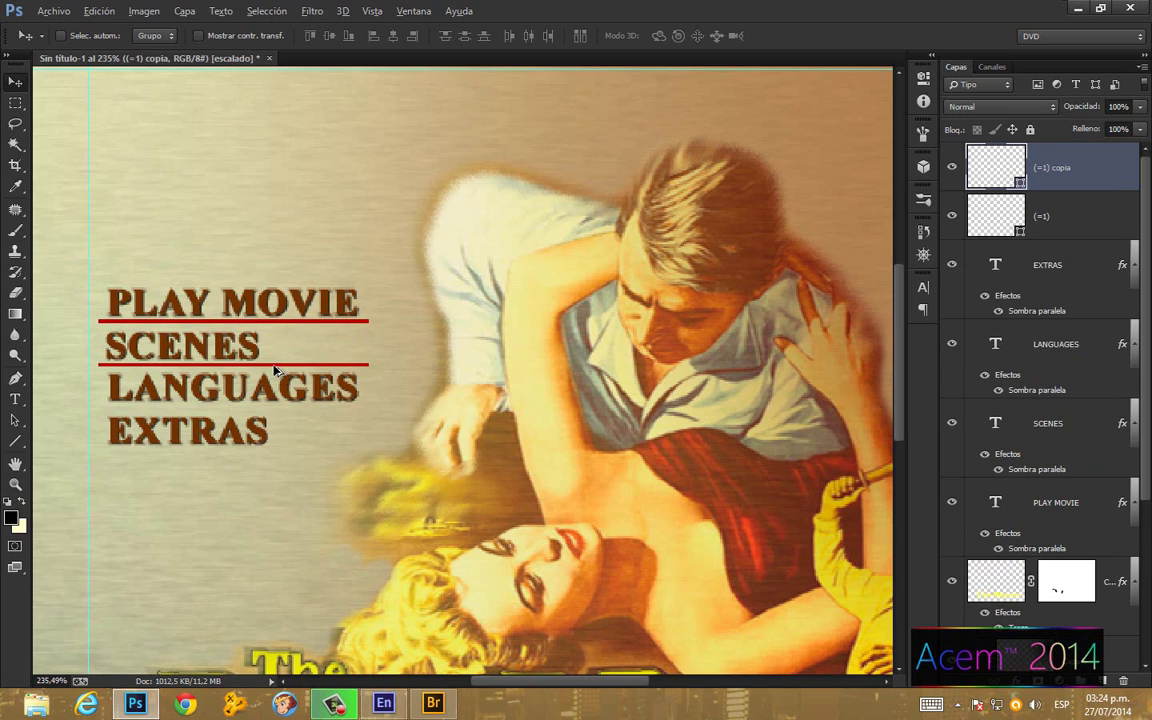
{"action": "left_click_drag", "start_coordinate": [276, 370], "coordinate": [276, 414]}
Step: Add an underline copy under EXTRAS shortened to the word's width, then check it
{"action": "key", "text": "ctrl+j"}
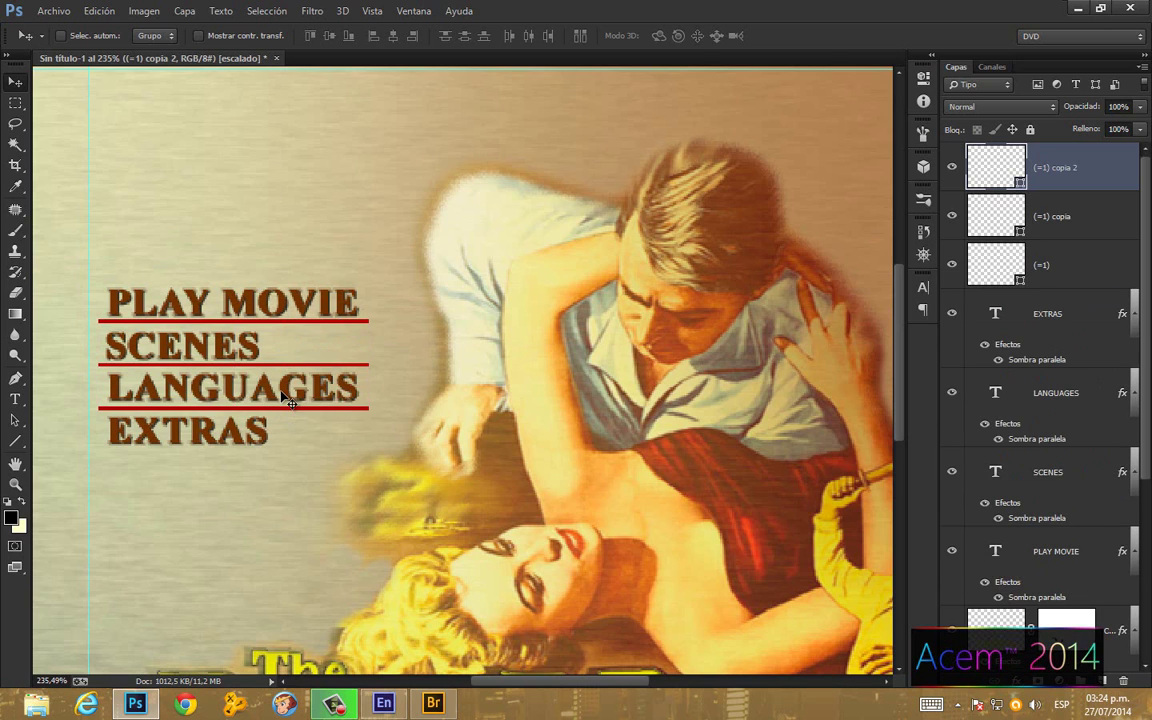
{"action": "key", "text": "ctrl+t"}
{"action": "scroll", "coordinate": [311, 410], "scroll_direction": "up", "scroll_amount": 5, "text": "alt"}
{"action": "left_click_drag", "start_coordinate": [503, 685], "coordinate": [498, 685]}
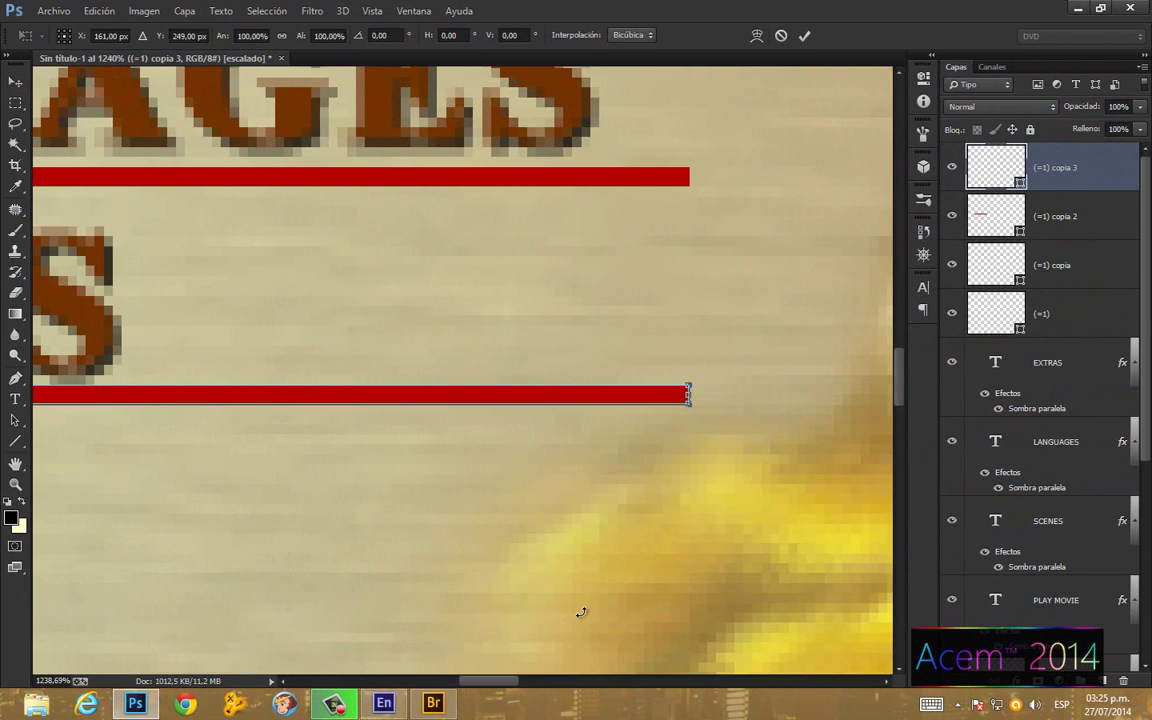
{"action": "left_click_drag", "start_coordinate": [688, 396], "coordinate": [113, 398]}
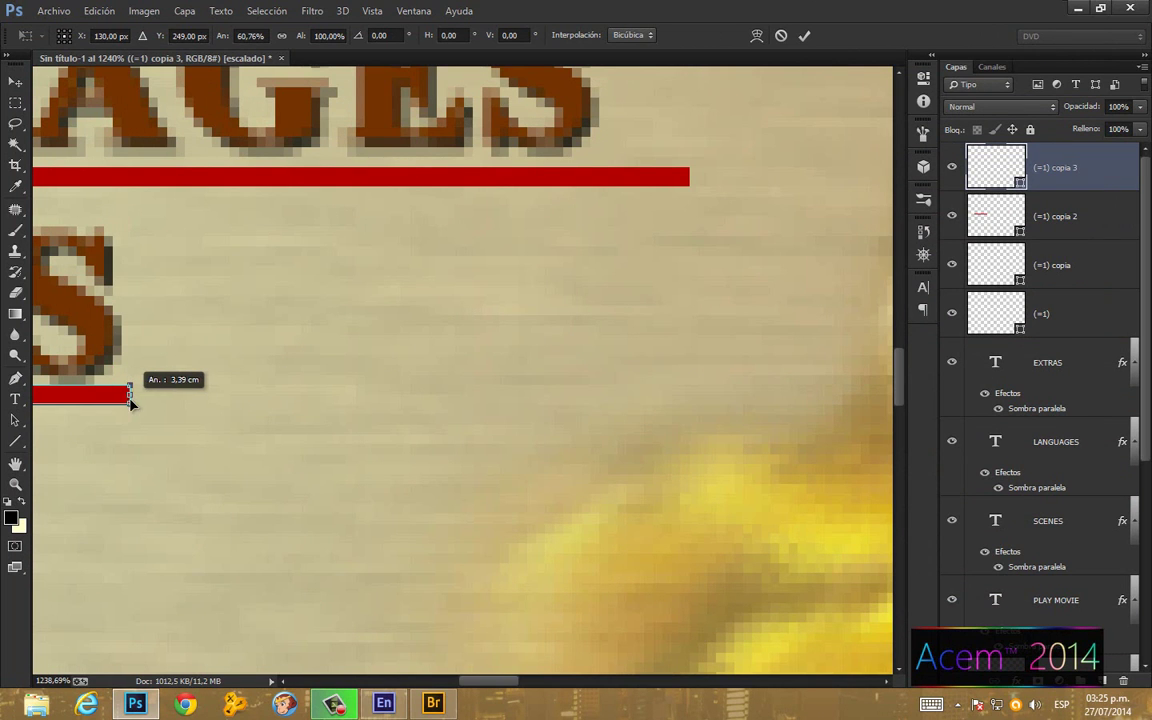
{"action": "left_click_drag", "start_coordinate": [127, 400], "coordinate": [131, 398]}
{"action": "key", "text": "Return"}
{"action": "scroll", "coordinate": [296, 437], "scroll_direction": "down", "scroll_amount": 10}
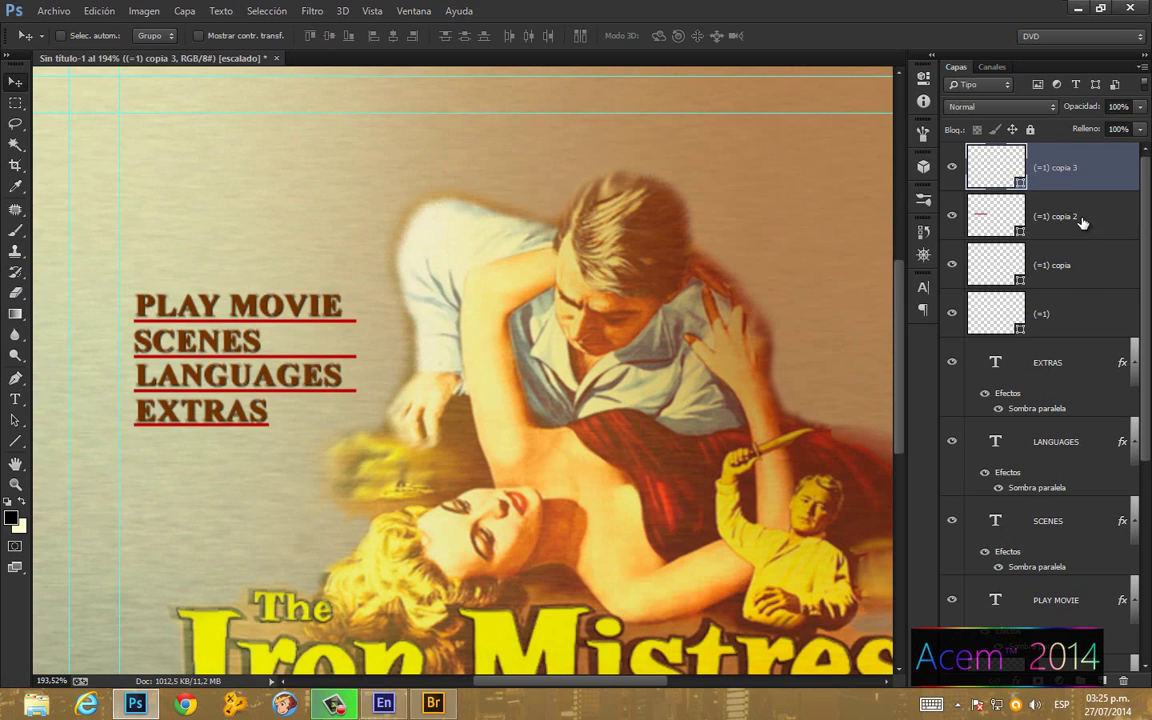
{"action": "left_click", "coordinate": [1042, 233]}
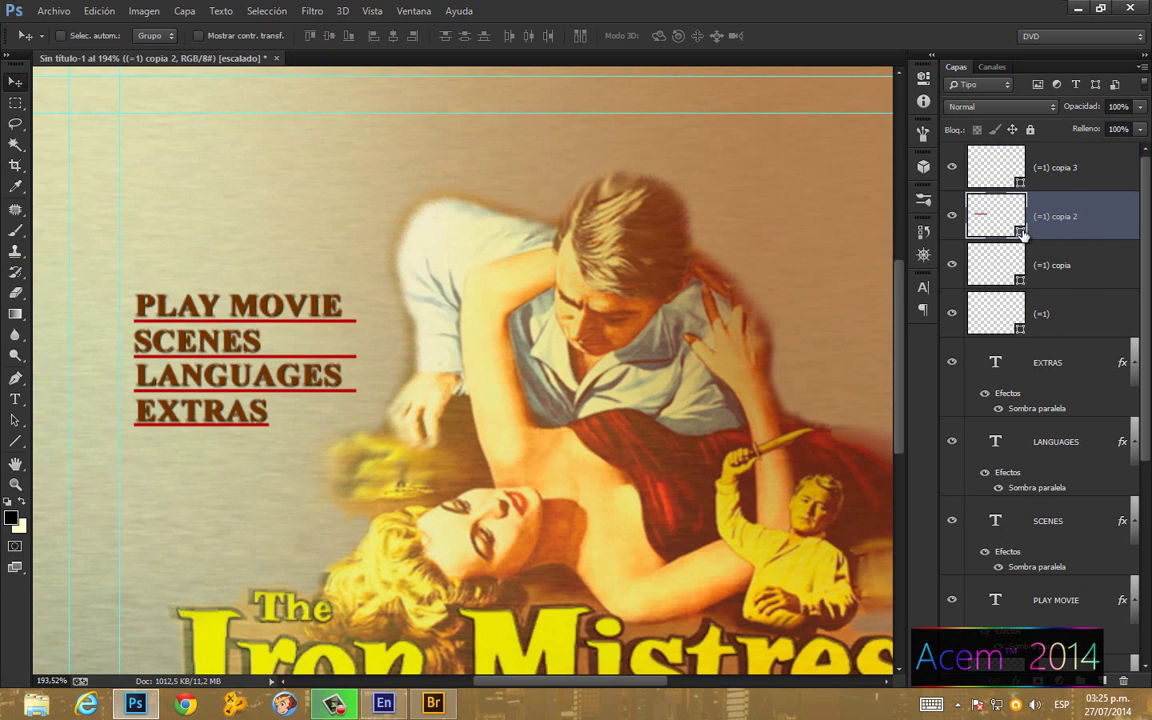
{"action": "left_click", "coordinate": [952, 217]}
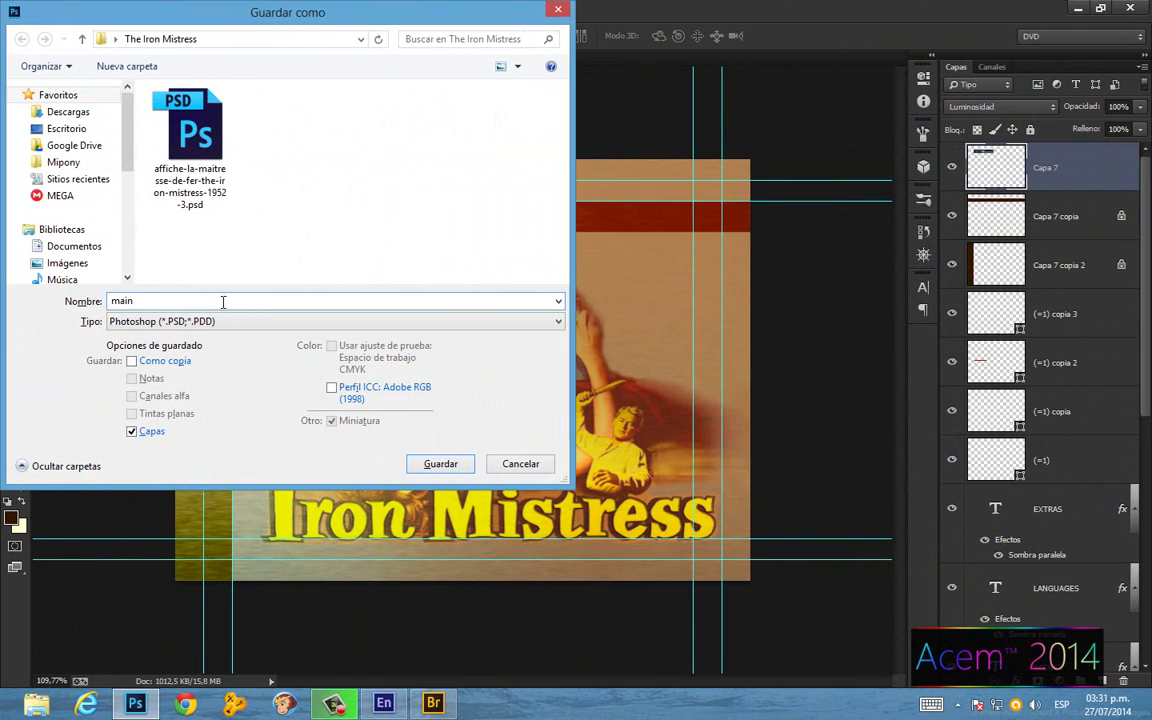
Step: Save the menu design as main.psd in The Iron Mistress folder
{"action": "left_click", "coordinate": [437, 466]}
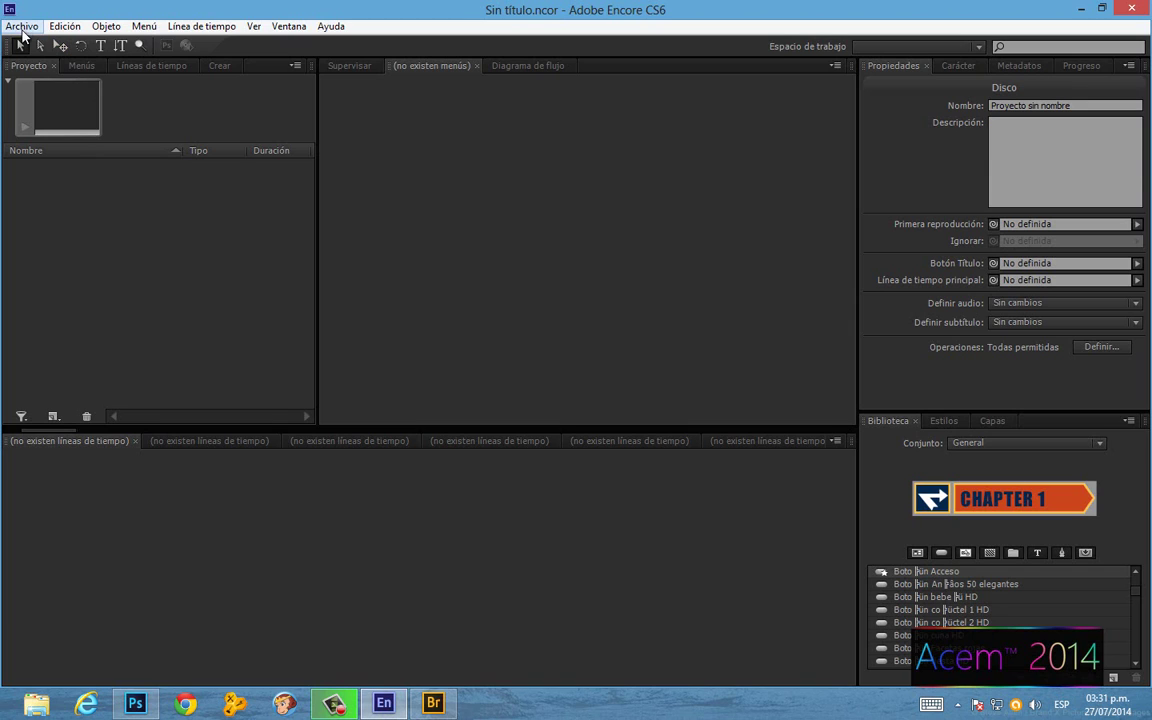
Step: Import main.psd from Escritorio > The Iron Mistress into the Encore project as a menu
{"action": "right_click", "coordinate": [89, 218]}
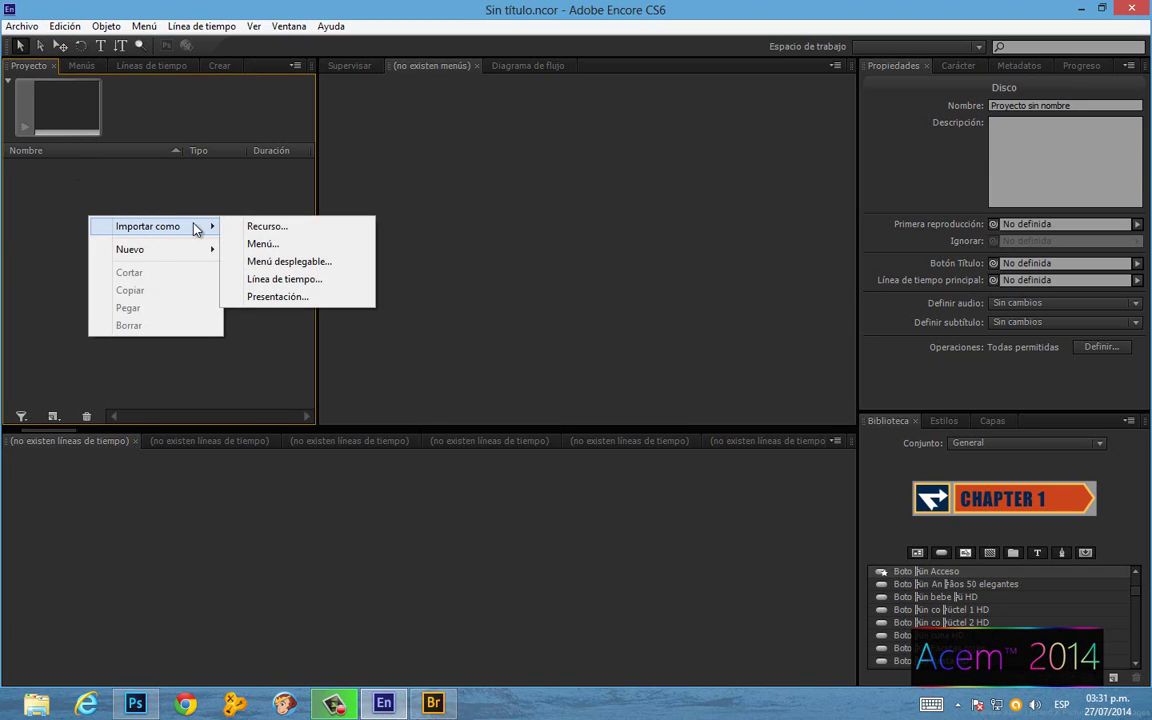
{"action": "mouse_move", "coordinate": [148, 226]}
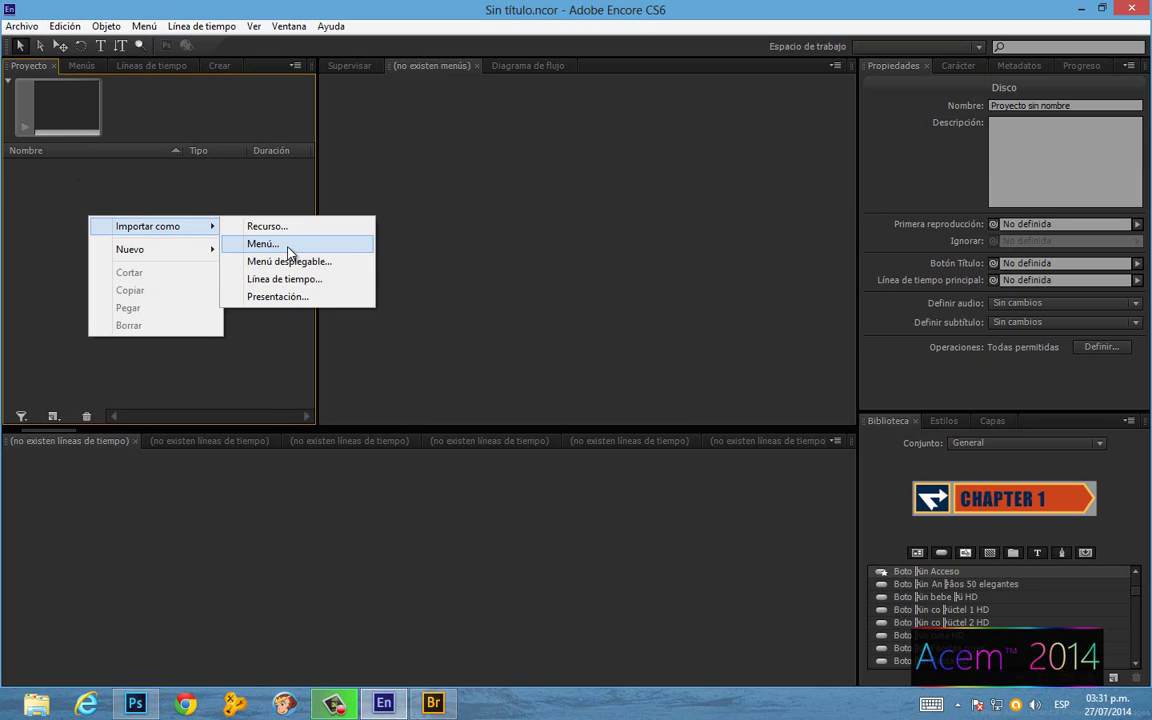
{"action": "left_click", "coordinate": [287, 246]}
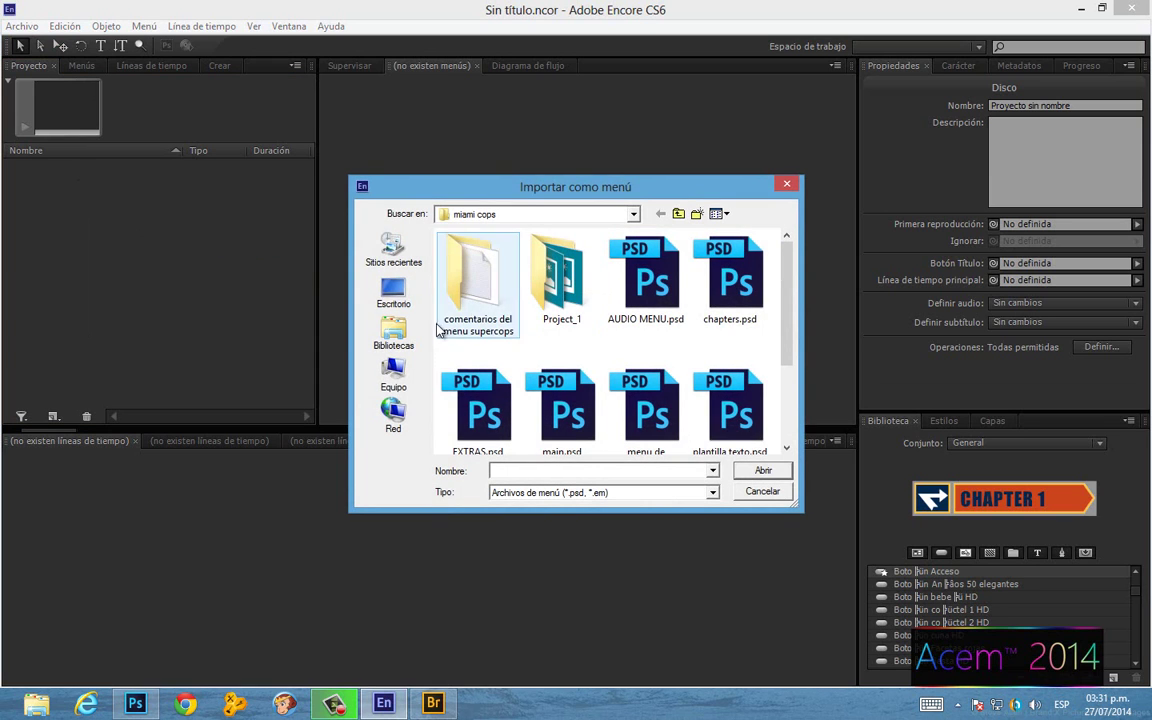
{"action": "left_click", "coordinate": [392, 294]}
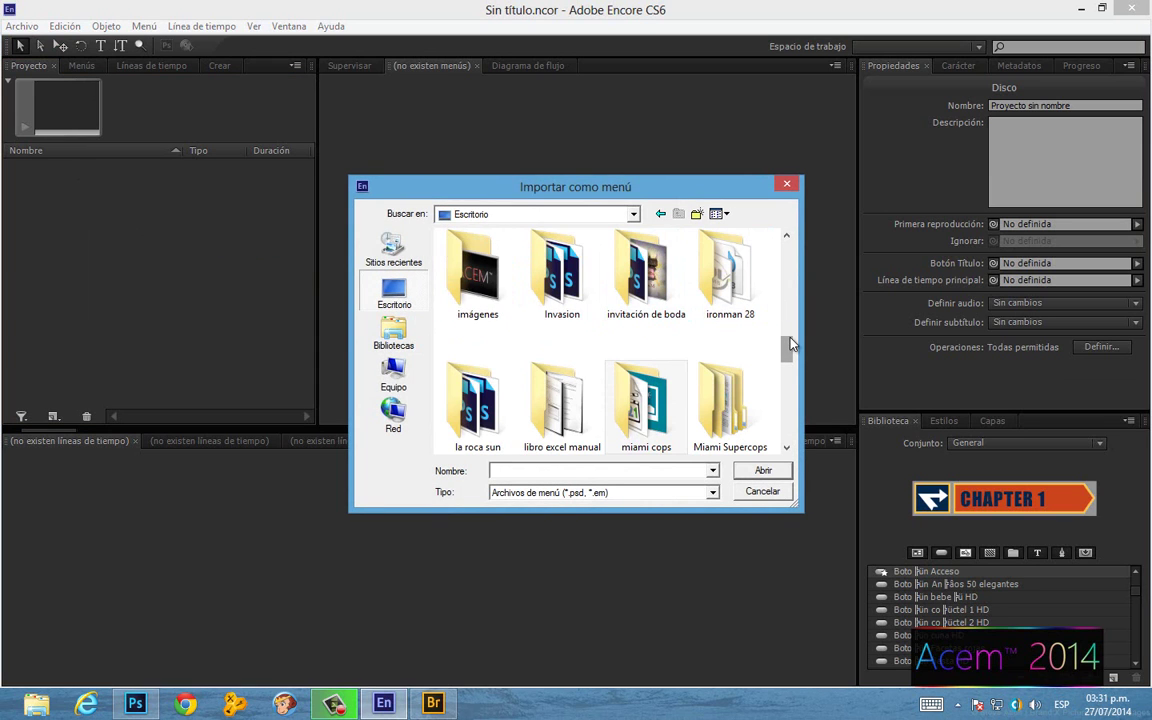
{"action": "left_click_drag", "start_coordinate": [791, 344], "coordinate": [786, 409]}
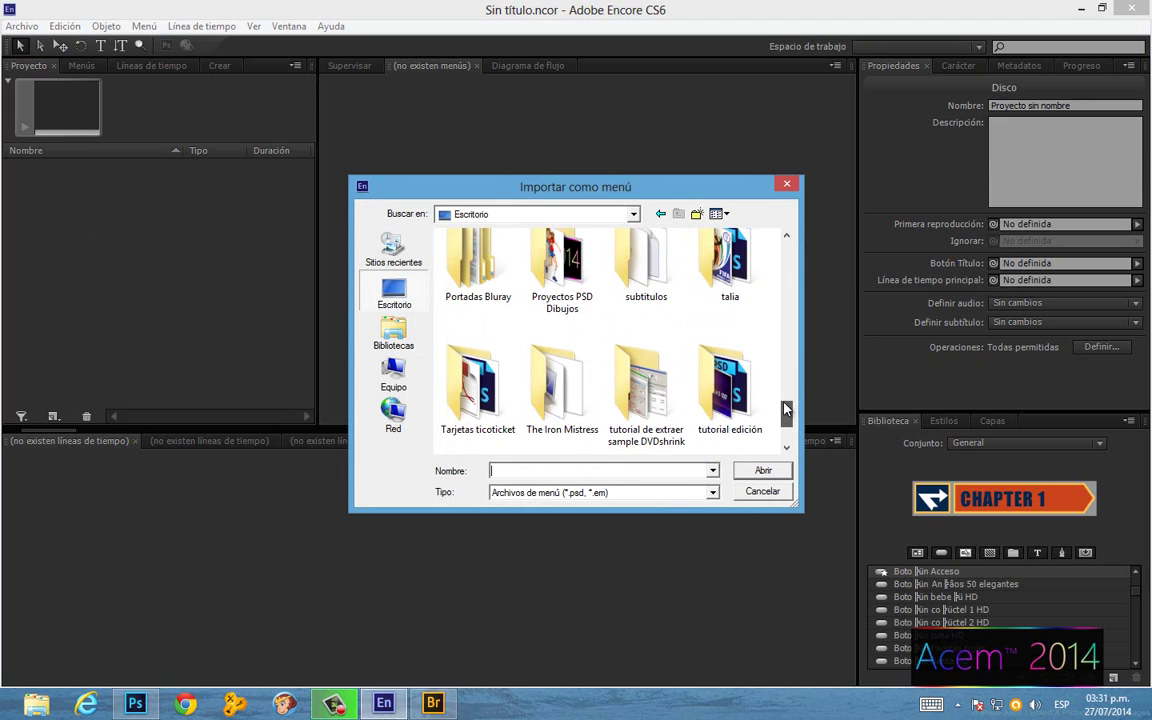
{"action": "double_click", "coordinate": [560, 385]}
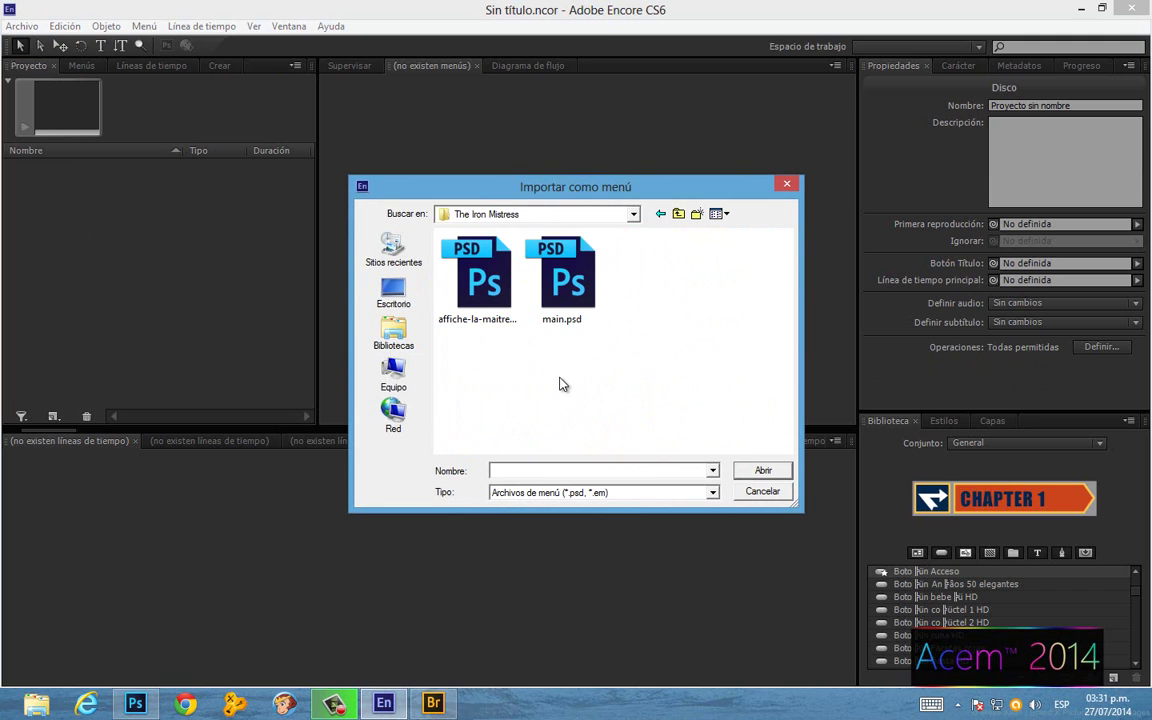
{"action": "left_click", "coordinate": [560, 290]}
{"action": "left_click", "coordinate": [763, 470]}
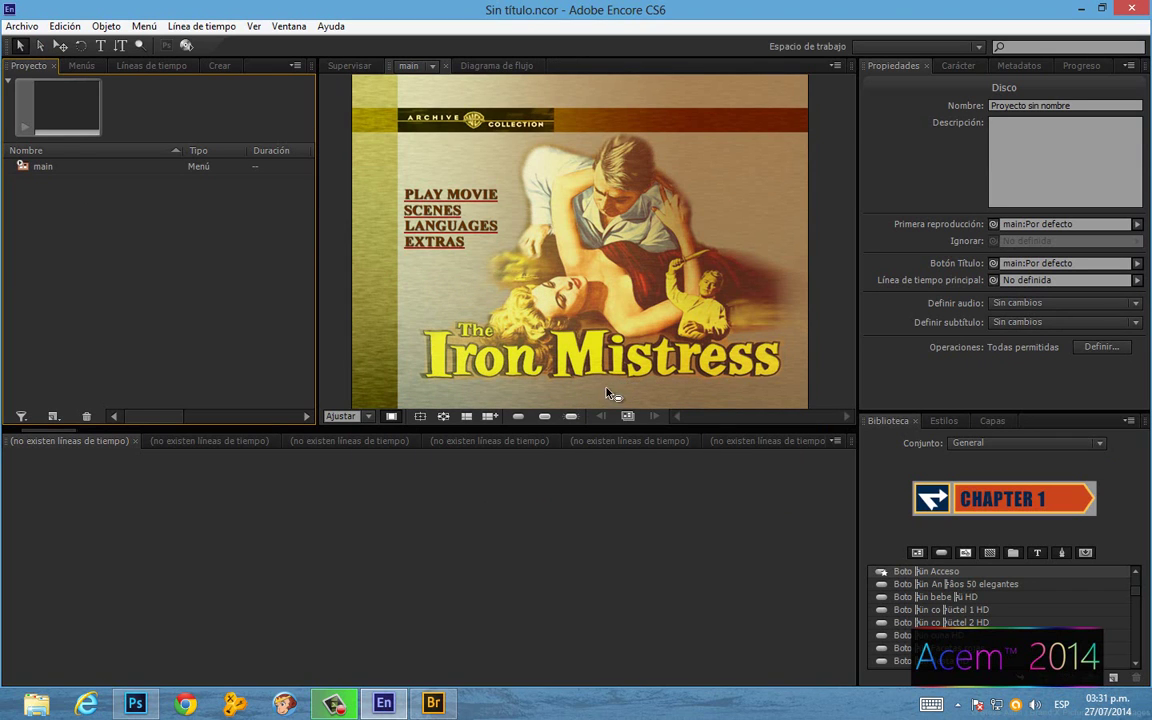
Step: Turn on the title/action safe-area guides over the main menu and inspect its background image
{"action": "left_click", "coordinate": [546, 418]}
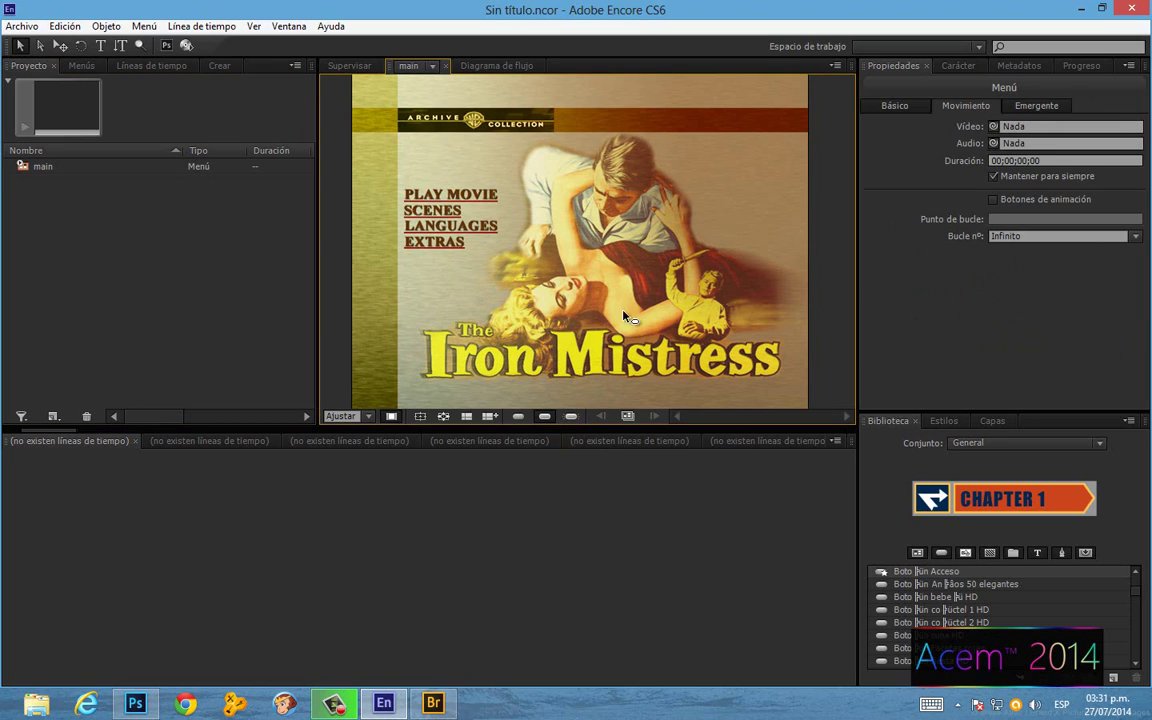
{"action": "left_click", "coordinate": [419, 417]}
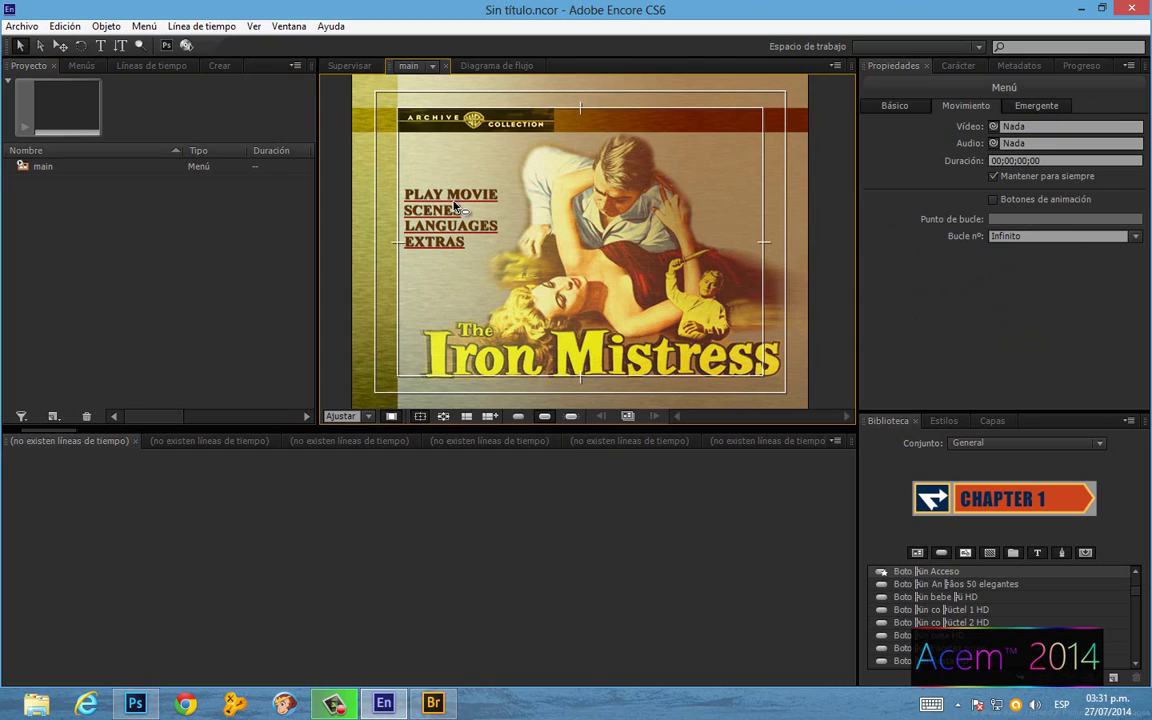
{"action": "left_click", "coordinate": [37, 43]}
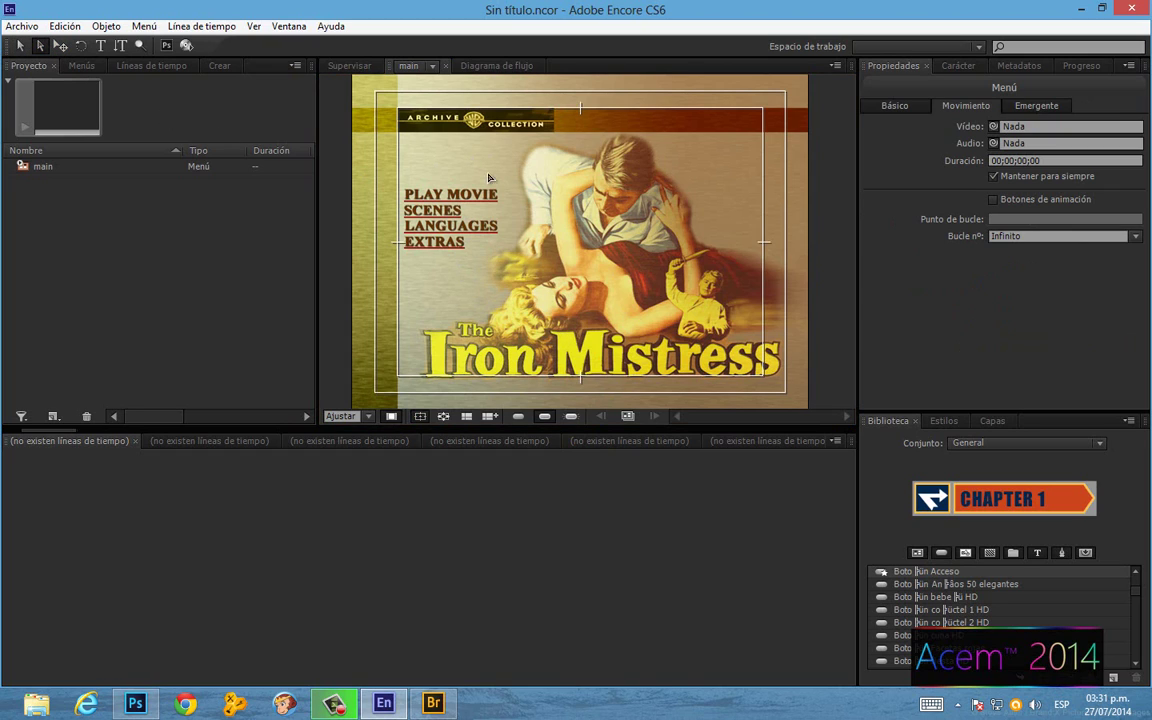
{"action": "left_click", "coordinate": [478, 206]}
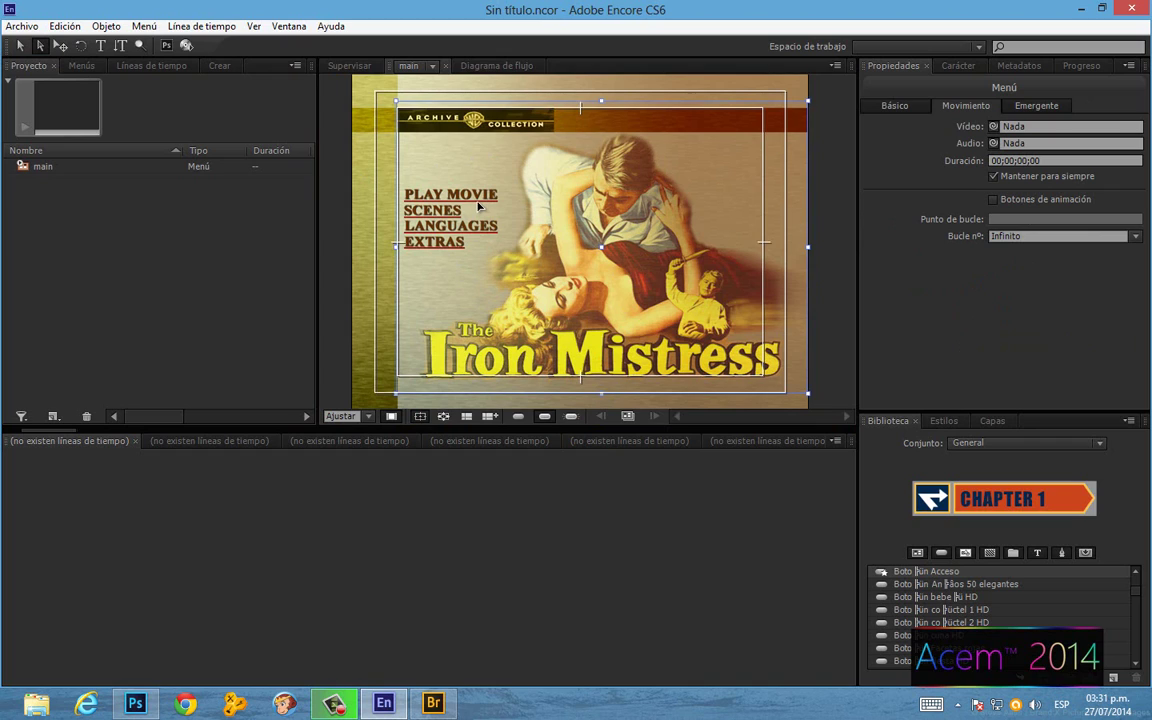
{"action": "left_click", "coordinate": [20, 45]}
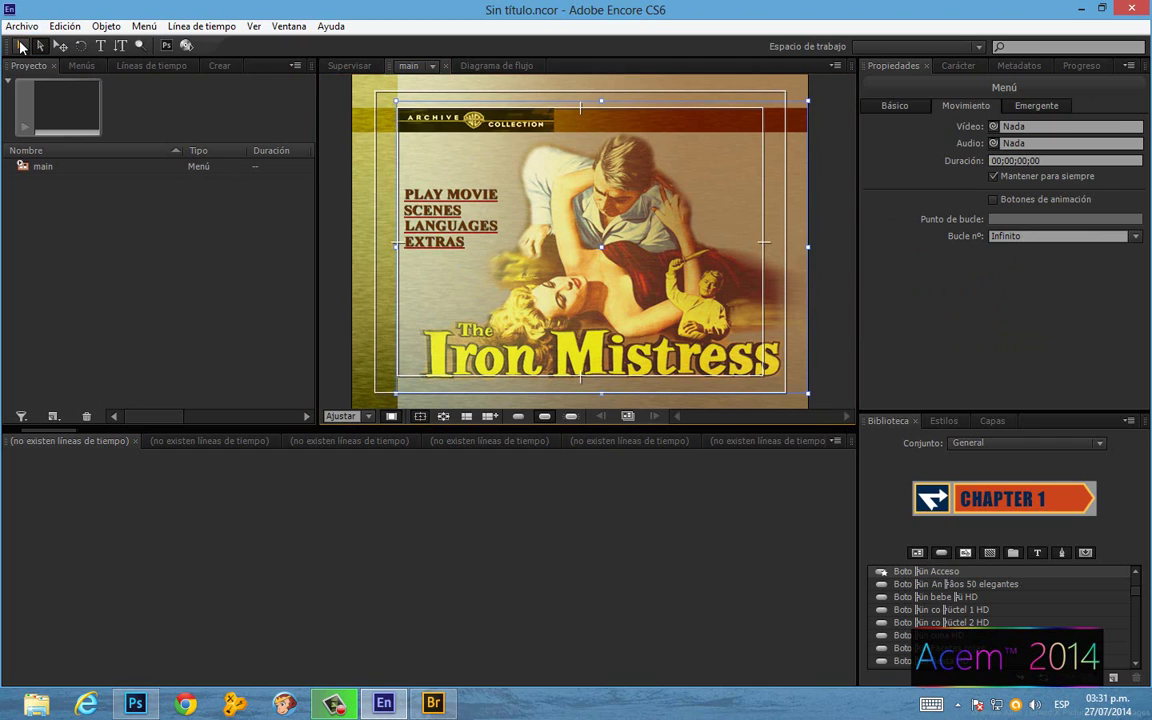
{"action": "left_click", "coordinate": [530, 163]}
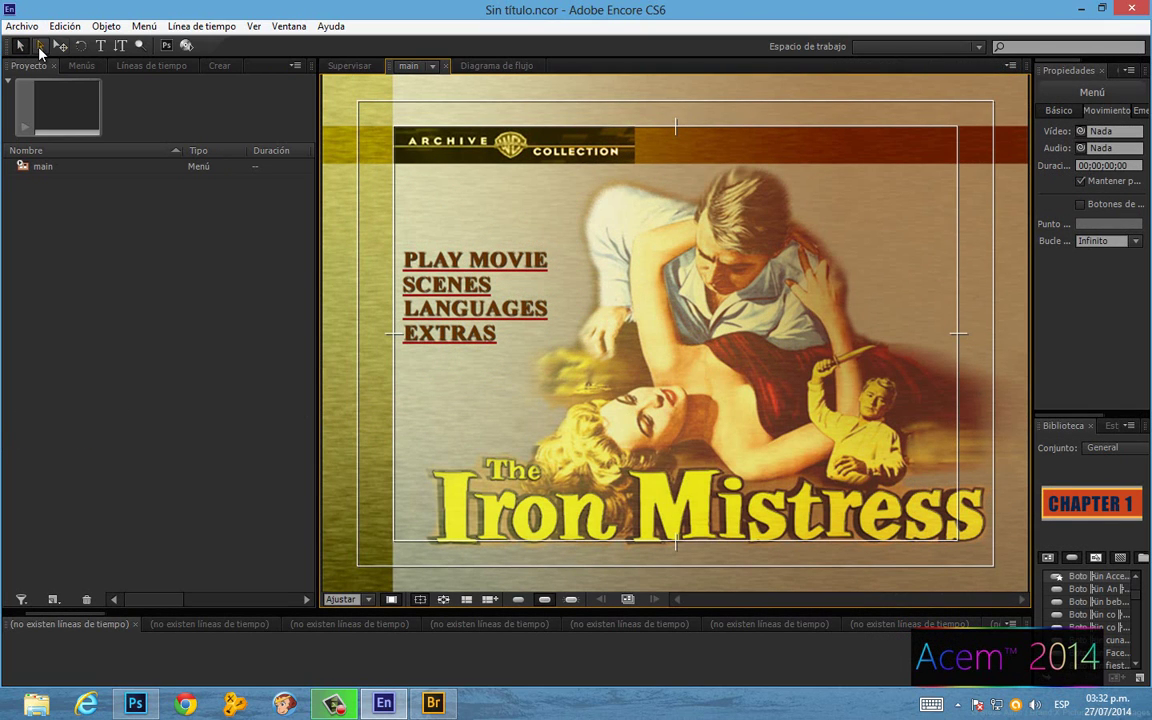
Step: Select the PLAY MOVIE, SCENES, LANGUAGES and EXTRAS underlines and convert them to buttons
{"action": "left_click", "coordinate": [40, 45]}
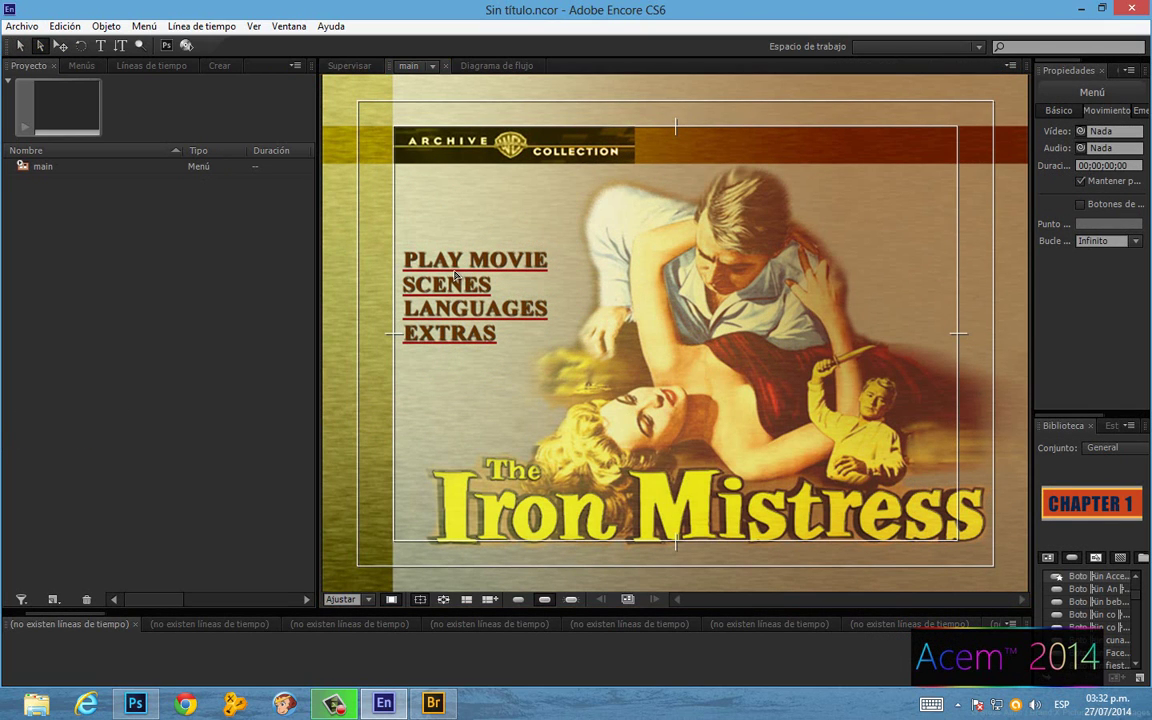
{"action": "left_click", "coordinate": [455, 272]}
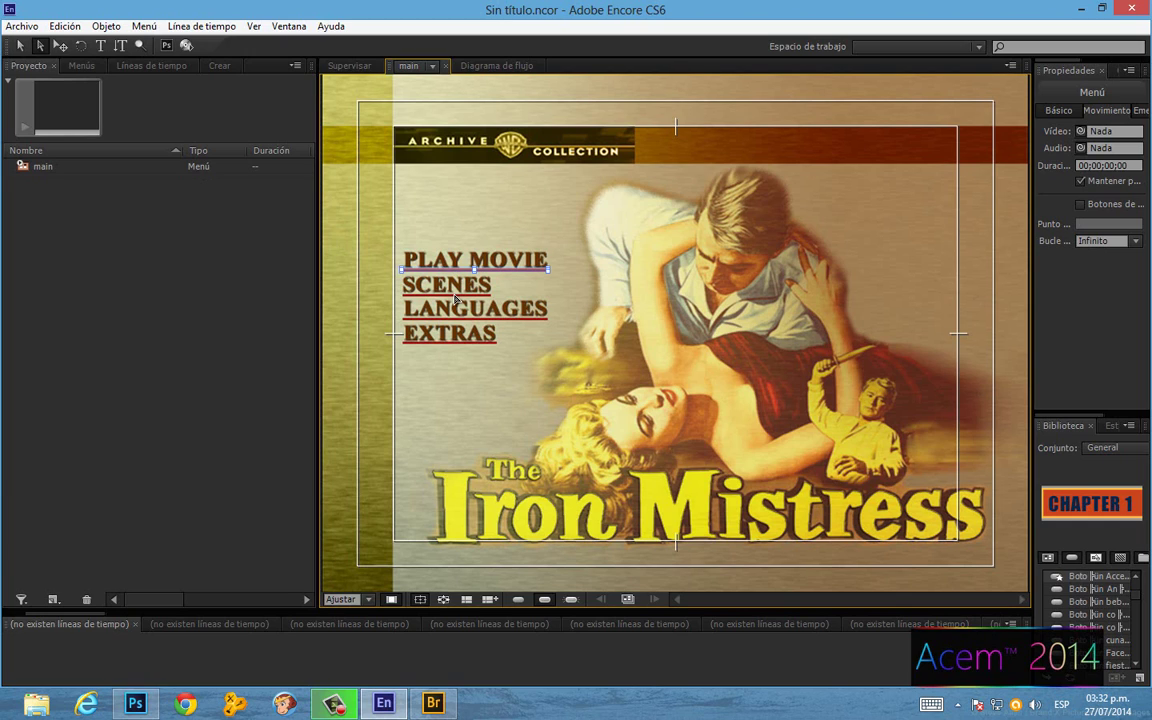
{"action": "left_click", "coordinate": [447, 294], "text": "shift"}
{"action": "left_click", "coordinate": [468, 319], "text": "shift"}
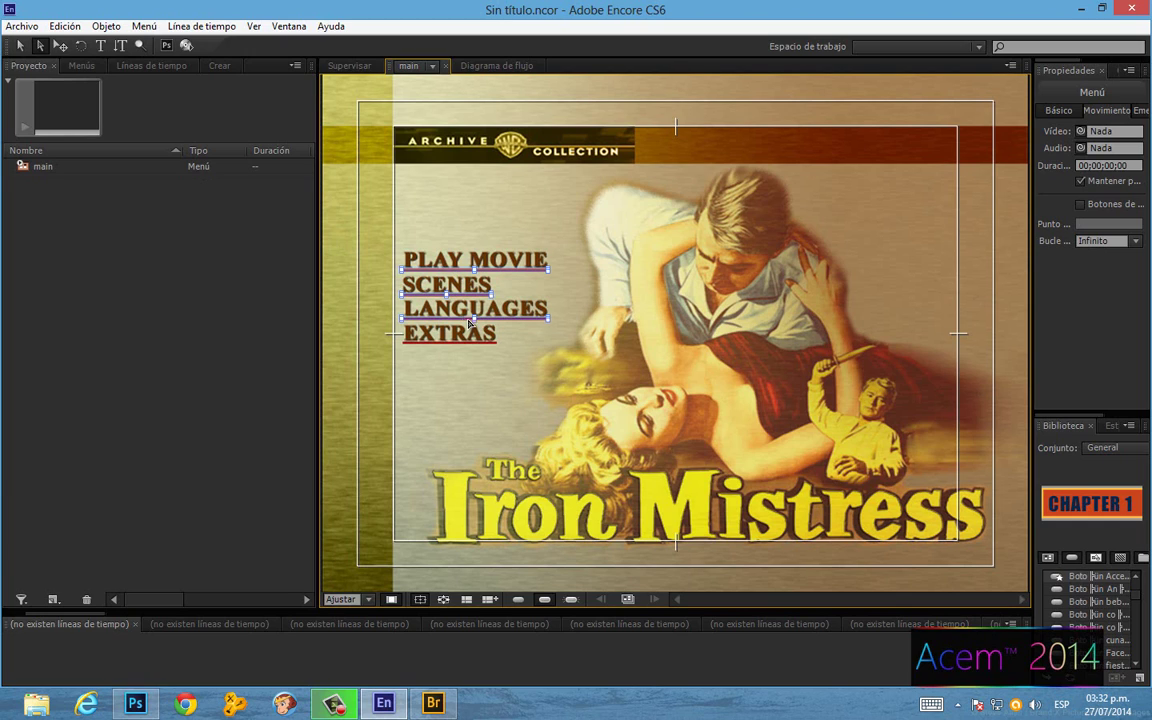
{"action": "left_click", "coordinate": [465, 348], "text": "shift"}
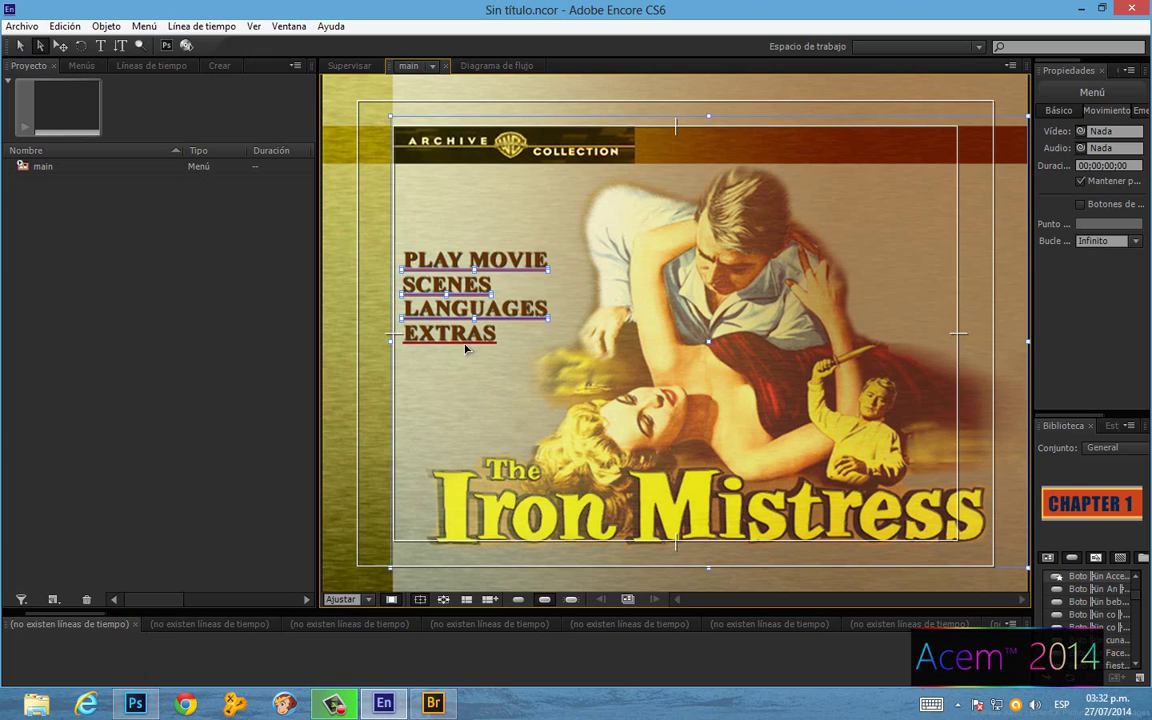
{"action": "left_click", "coordinate": [462, 346], "text": "shift"}
{"action": "left_click", "coordinate": [415, 397], "text": "shift"}
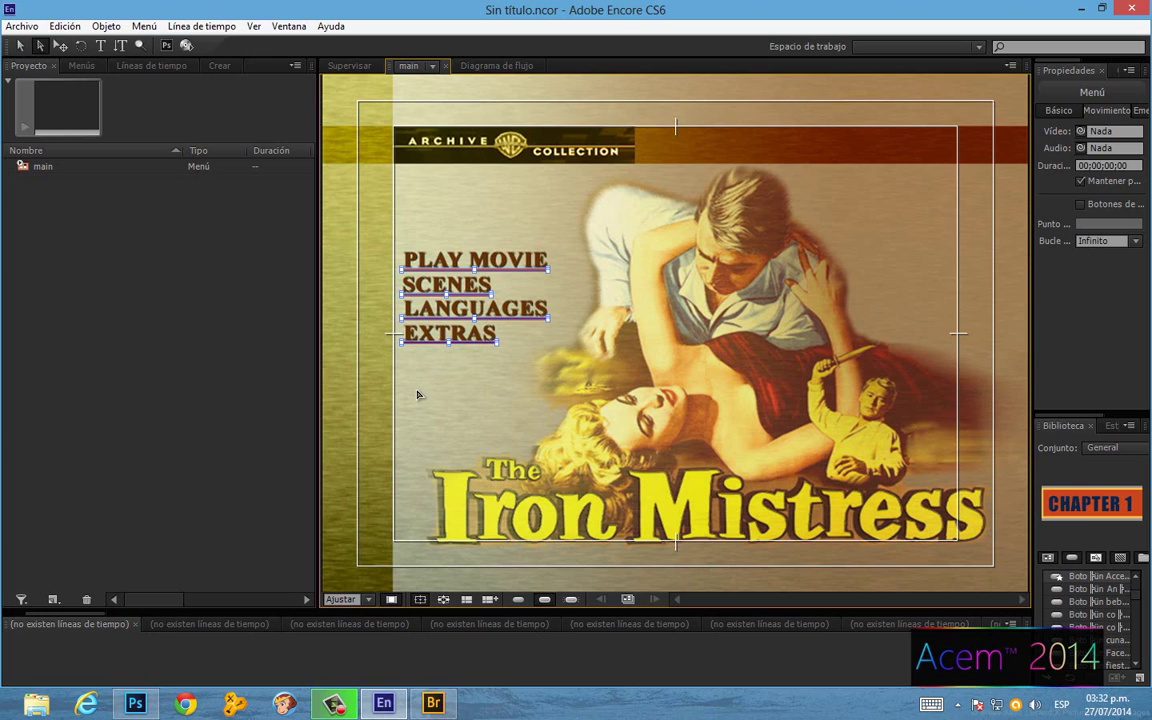
{"action": "right_click", "coordinate": [475, 346]}
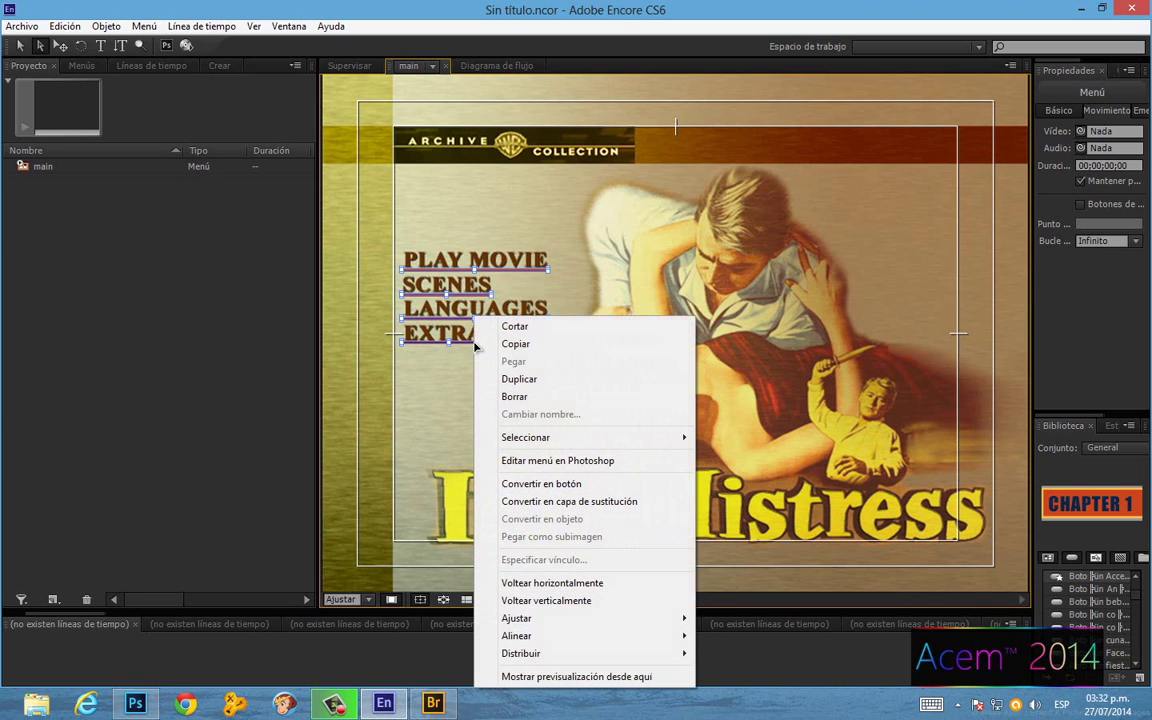
{"action": "left_click", "coordinate": [569, 484]}
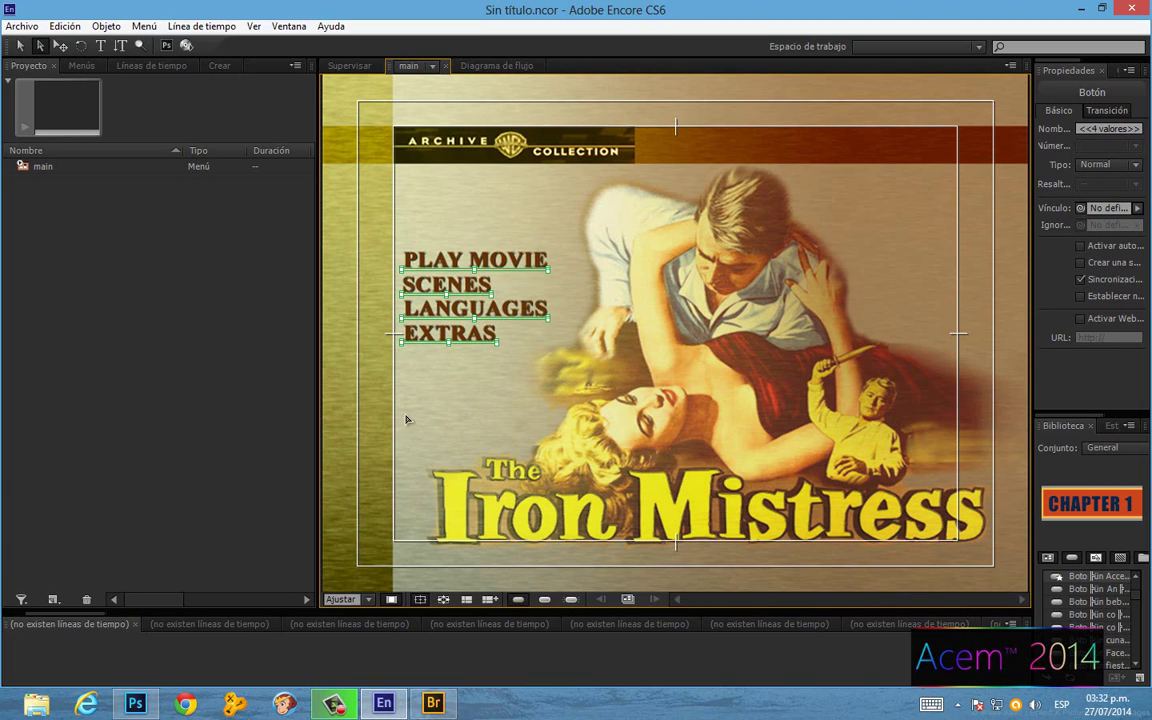
{"action": "left_click", "coordinate": [20, 45]}
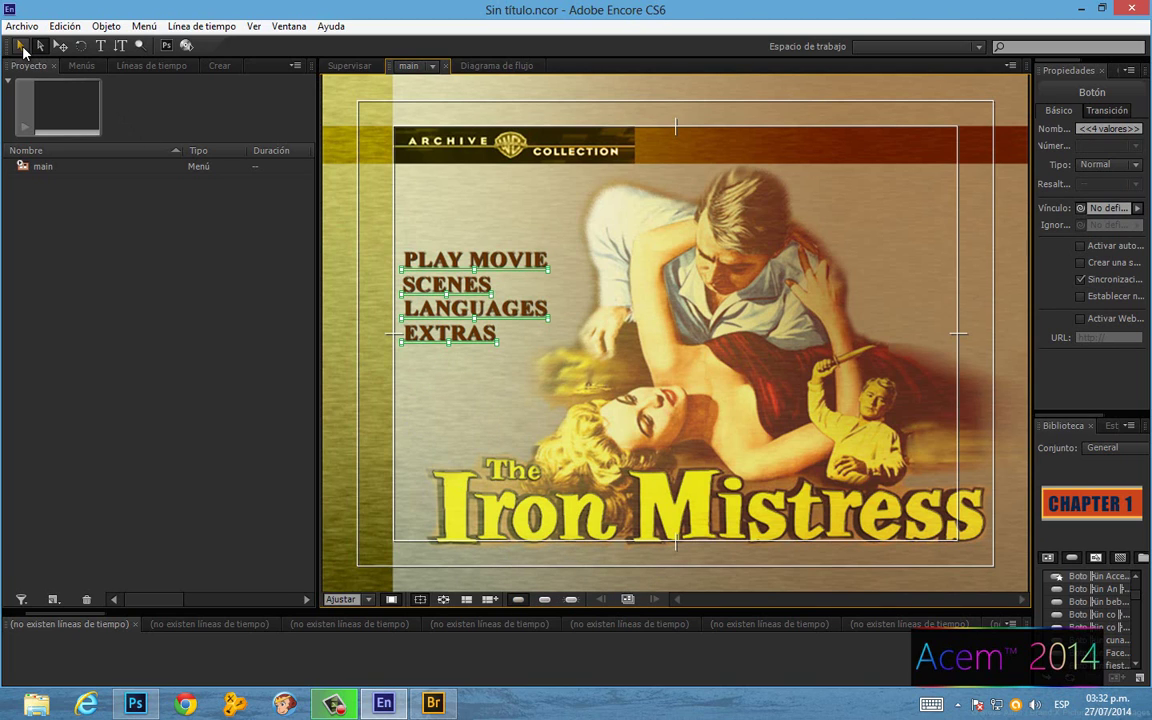
{"action": "left_click", "coordinate": [420, 202]}
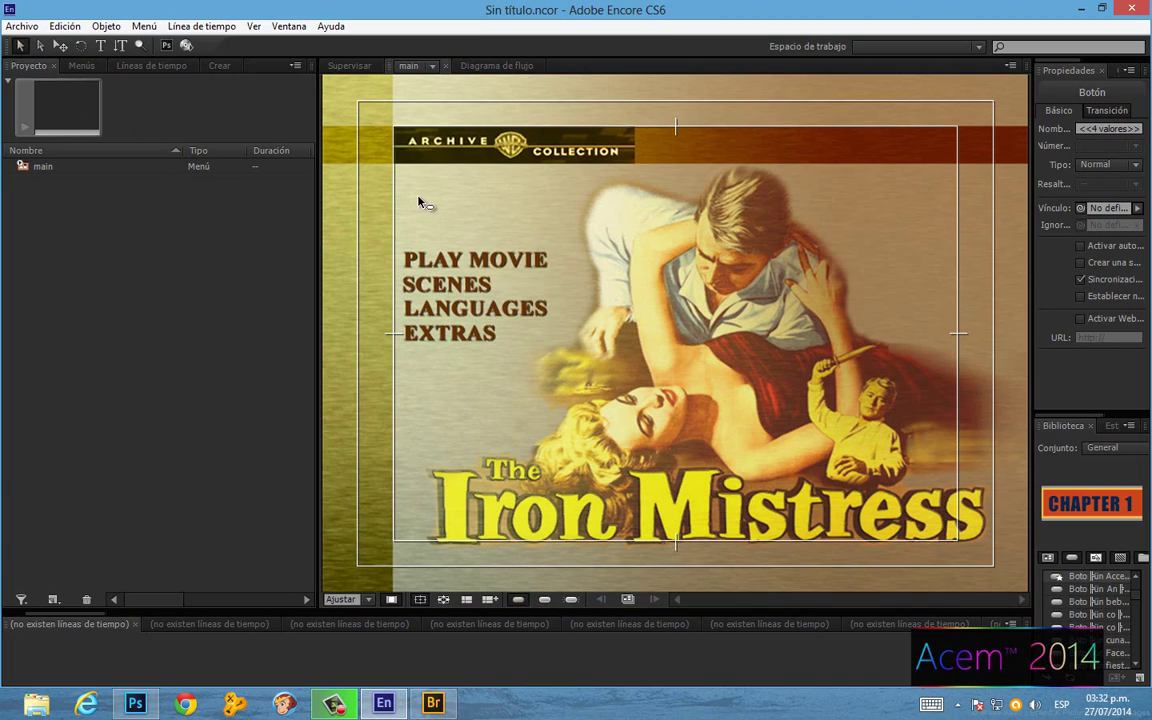
Step: Preview then hide button highlights, show disc properties, and widen the Properties and Library panels
{"action": "left_click", "coordinate": [544, 600]}
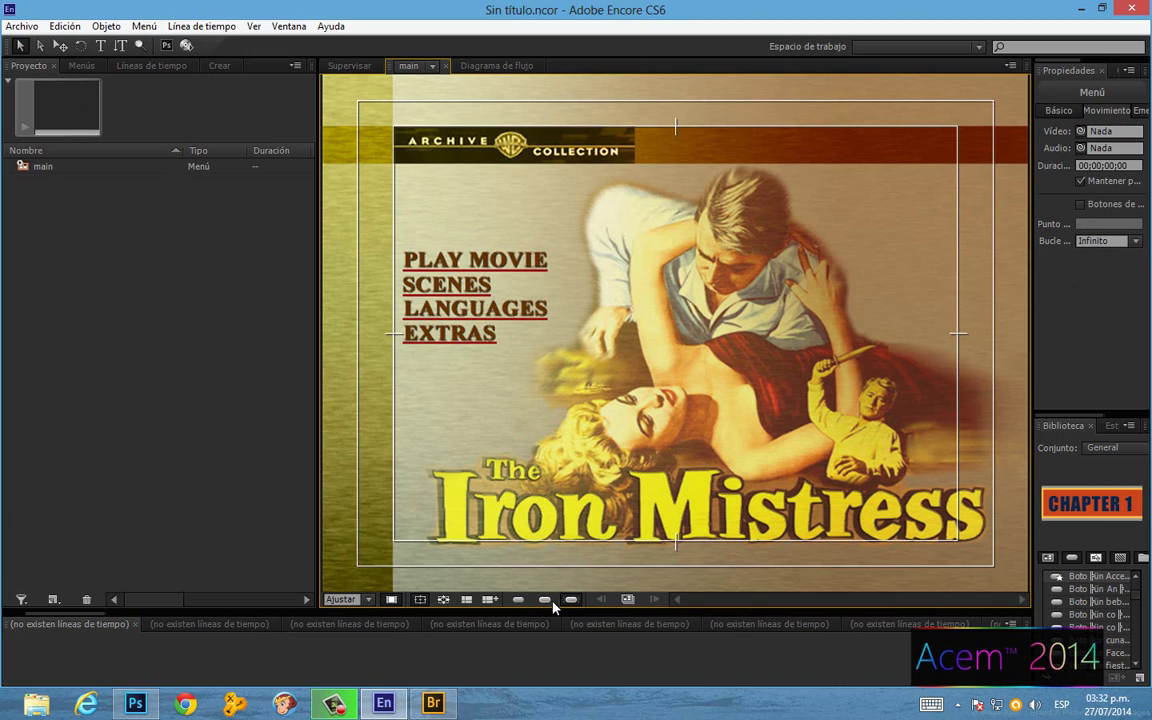
{"action": "left_click", "coordinate": [519, 599]}
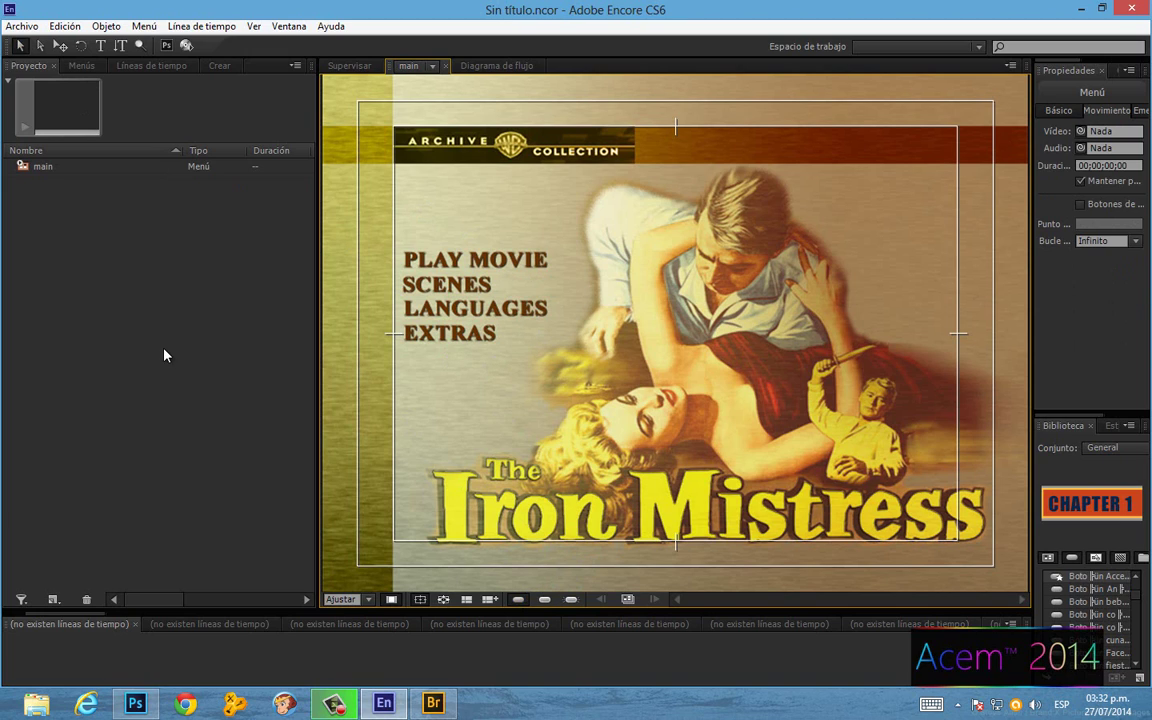
{"action": "left_click", "coordinate": [168, 315]}
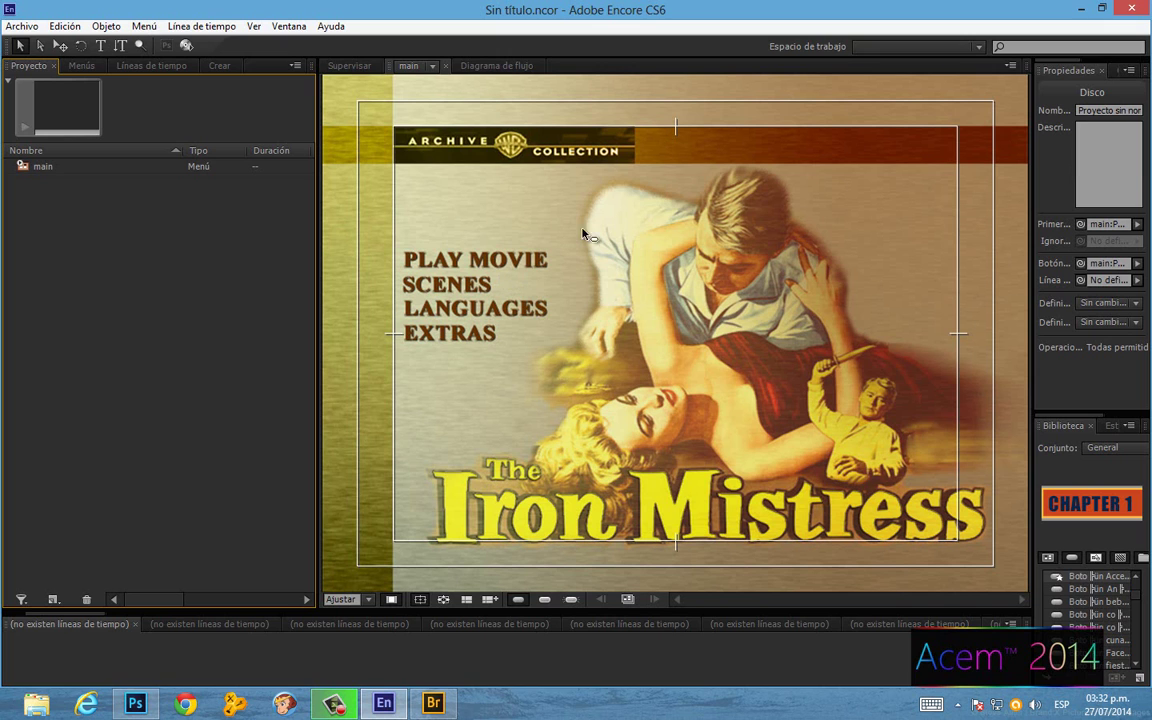
{"action": "mouse_move", "coordinate": [1032, 326]}
{"action": "left_mouse_down"}
{"action": "mouse_move", "coordinate": [854, 303]}
{"action": "mouse_move", "coordinate": [908, 303]}
{"action": "left_mouse_up"}
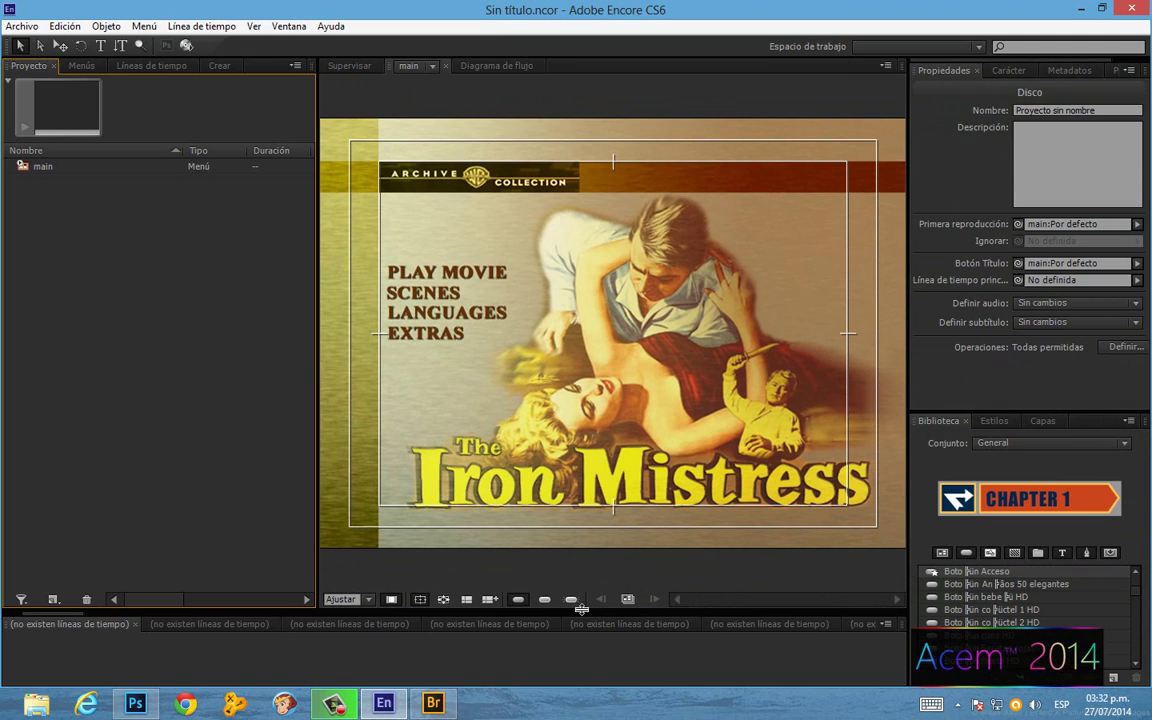
{"action": "left_click_drag", "start_coordinate": [581, 609], "coordinate": [587, 577]}
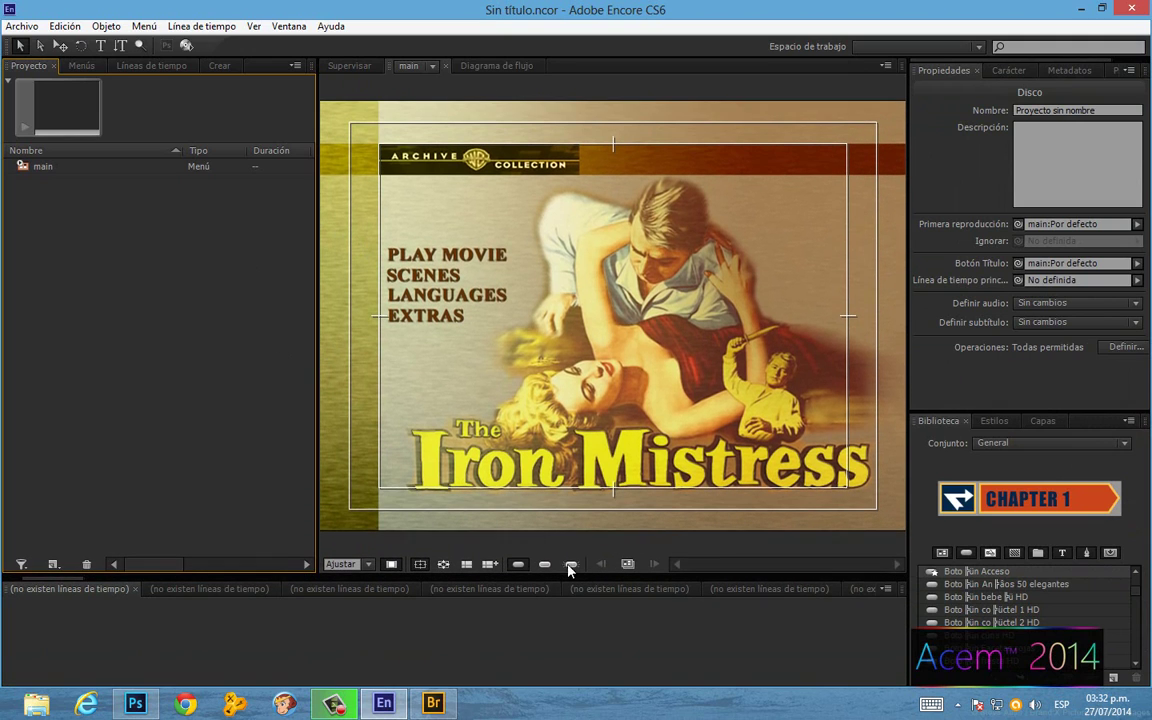